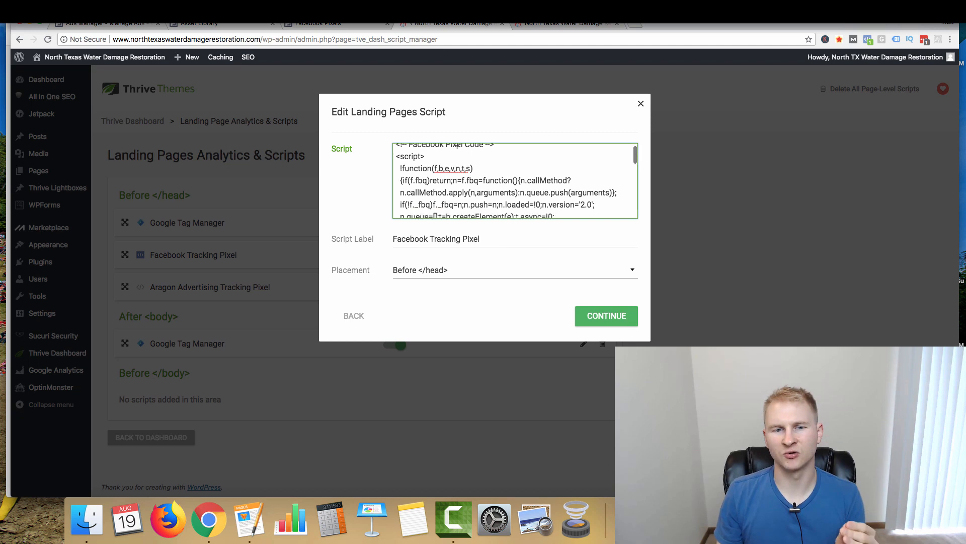
Step: Review the Facebook Tracking Pixel script, reload the website's homepage and check its pixel with Facebook Pixel Helper
{"action": "scroll", "coordinate": [453, 176], "scroll_direction": "up", "scroll_amount": 10}
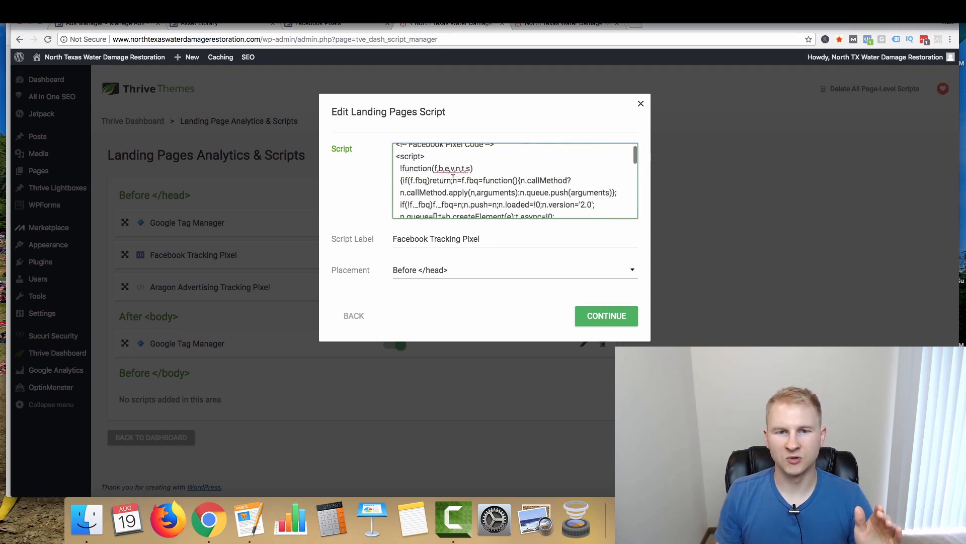
{"action": "left_click", "coordinate": [474, 272]}
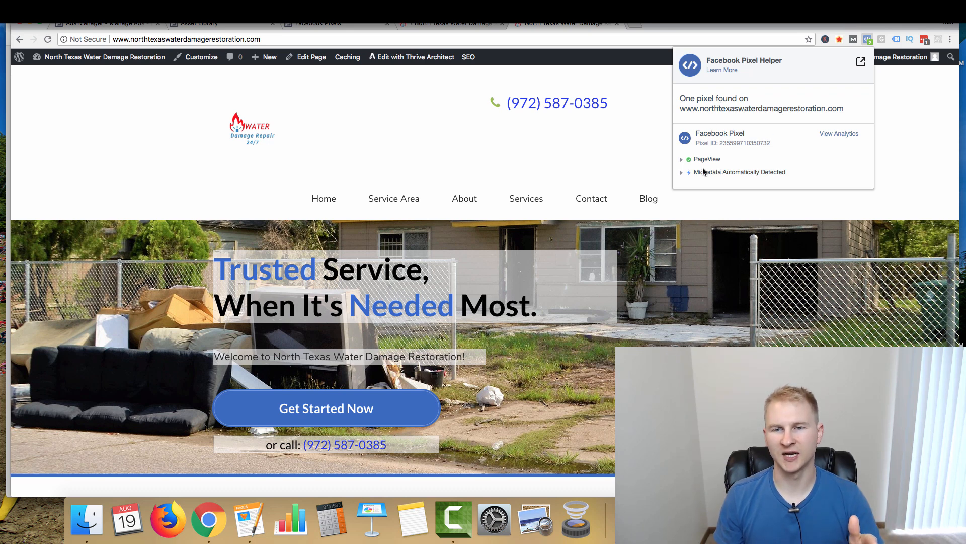
{"action": "left_click", "coordinate": [644, 145]}
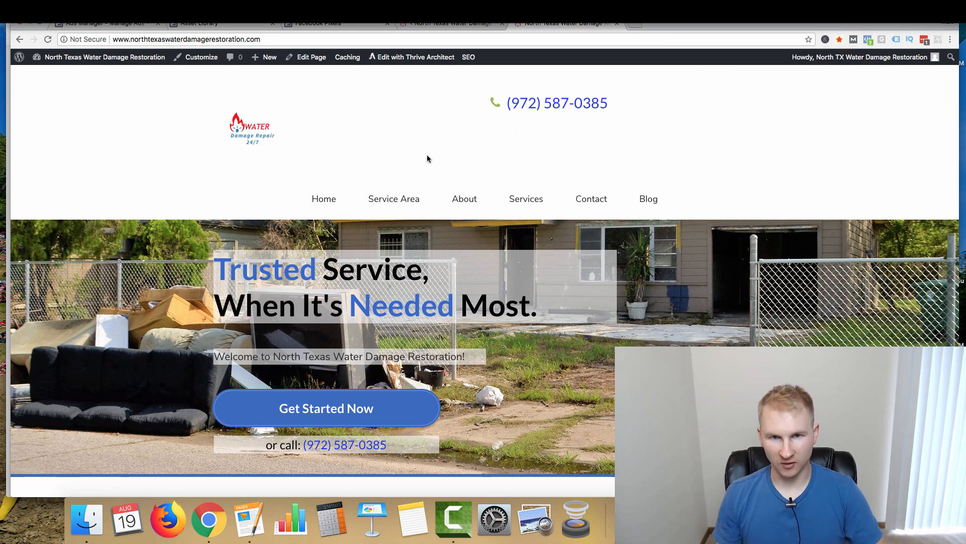
{"action": "key", "text": "super+r"}
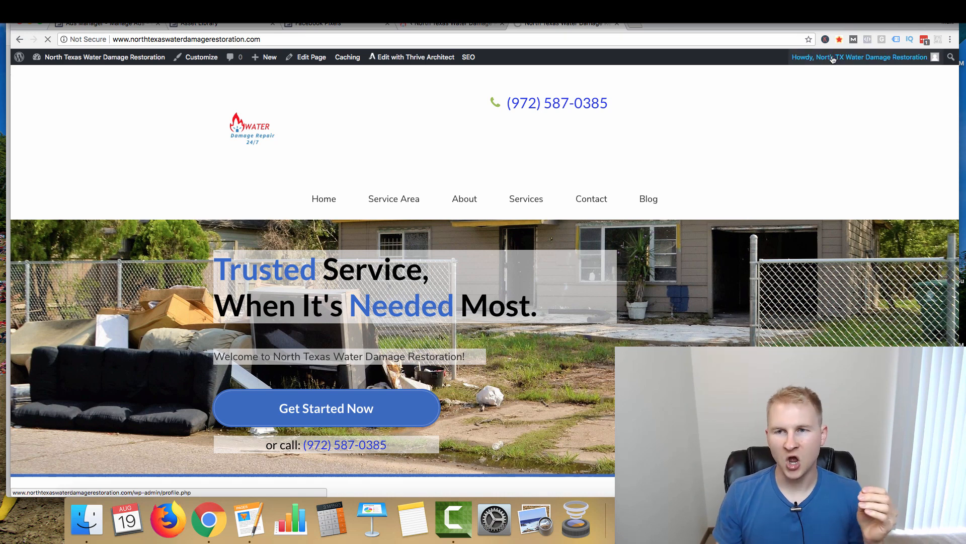
{"action": "left_click", "coordinate": [867, 39]}
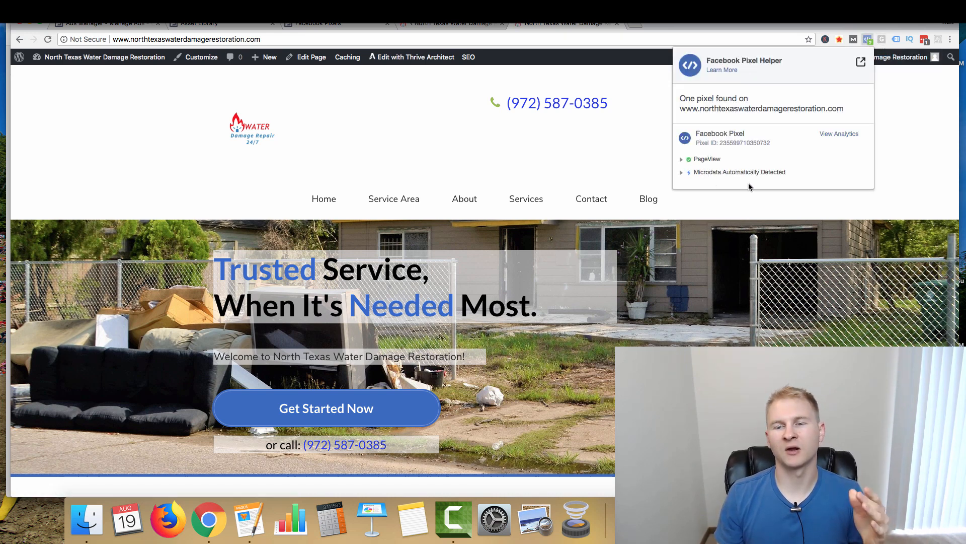
{"action": "left_click", "coordinate": [593, 136]}
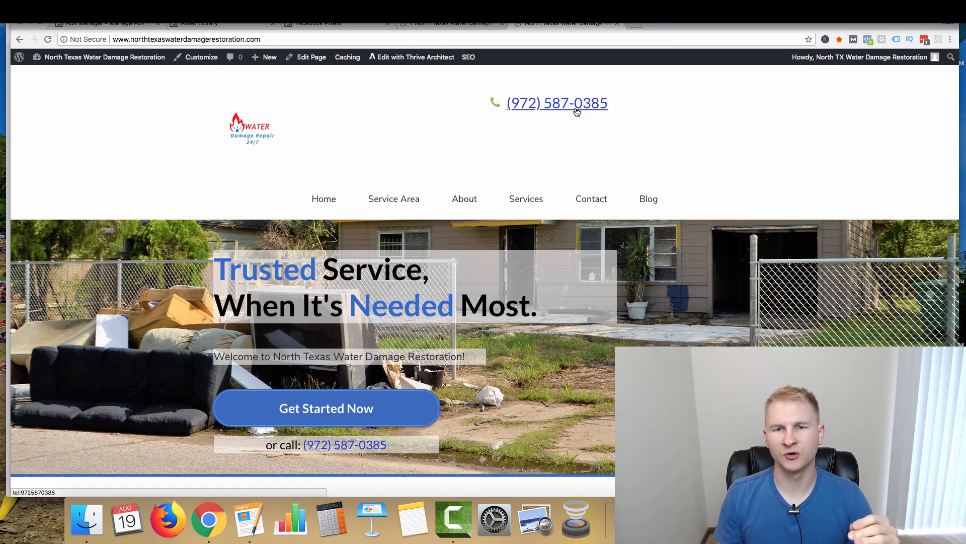
Step: Trigger both click-to-call phone links on the homepage, cancel the FaceTime prompts, and check the detected events in Facebook Pixel Helper
{"action": "left_click", "coordinate": [576, 111]}
{"action": "left_click", "coordinate": [506, 97]}
{"action": "scroll", "coordinate": [463, 165], "scroll_direction": "down", "scroll_amount": 6}
{"action": "left_click", "coordinate": [356, 160]}
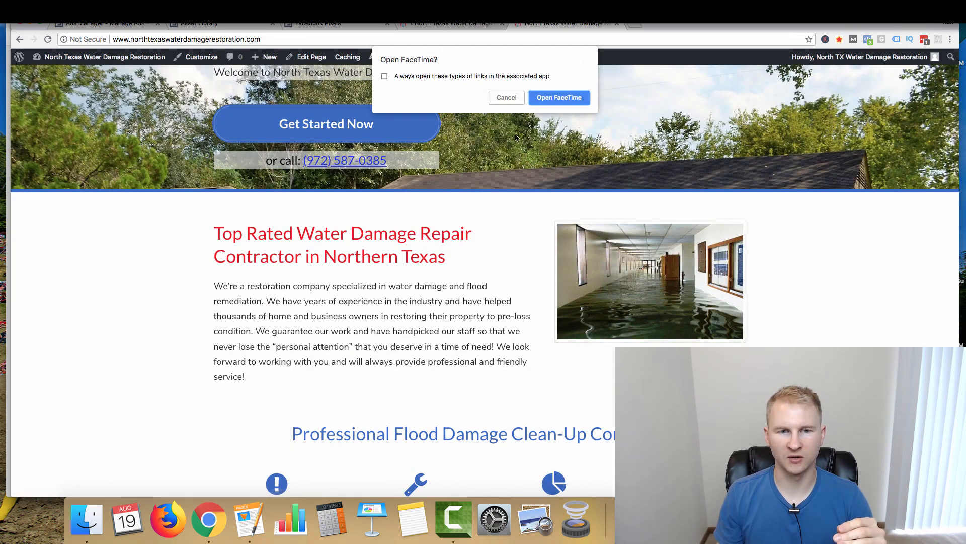
{"action": "left_click", "coordinate": [506, 98]}
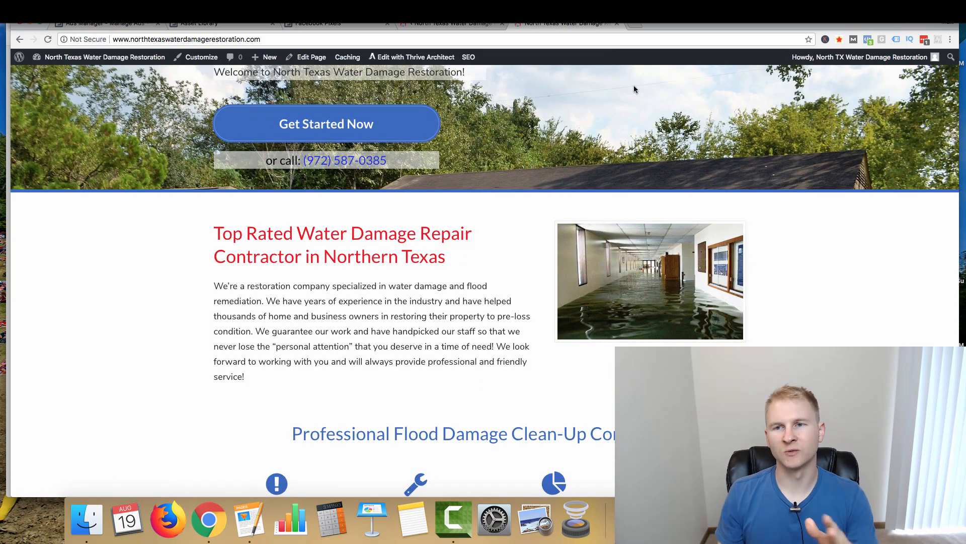
{"action": "left_click", "coordinate": [867, 40]}
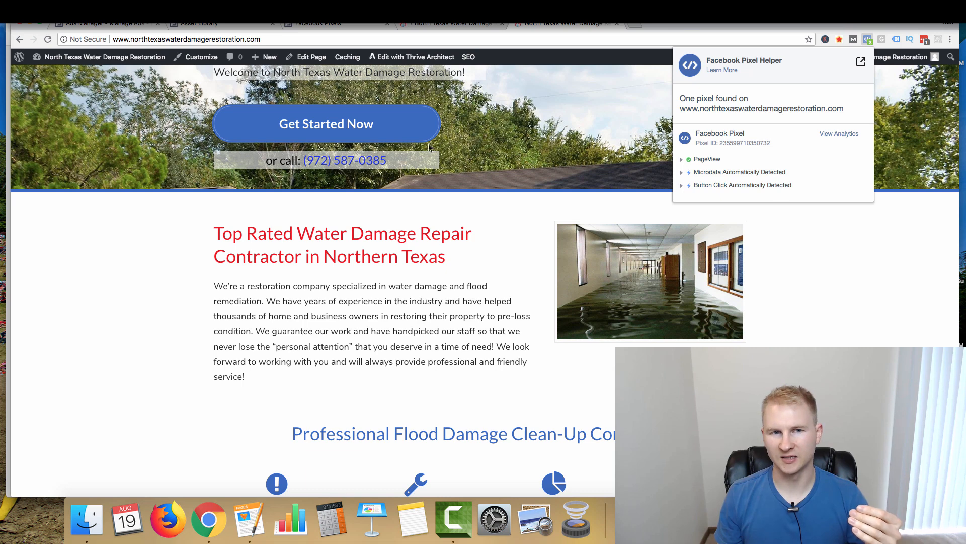
Step: In Events Manager, view the pixel's activity for Contact events and examine their parameters, tracking type and referring URL
{"action": "left_click", "coordinate": [305, 26]}
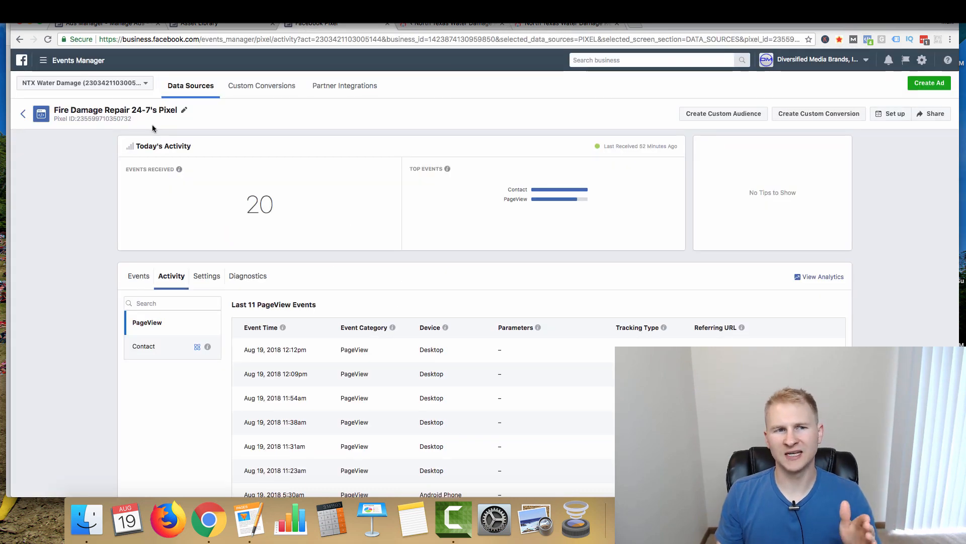
{"action": "left_click", "coordinate": [78, 61]}
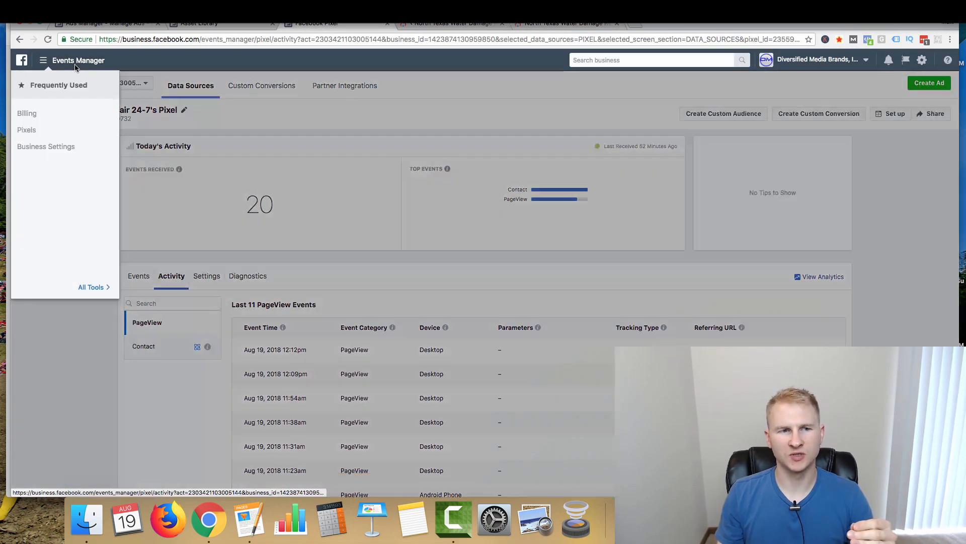
{"action": "left_click", "coordinate": [27, 132]}
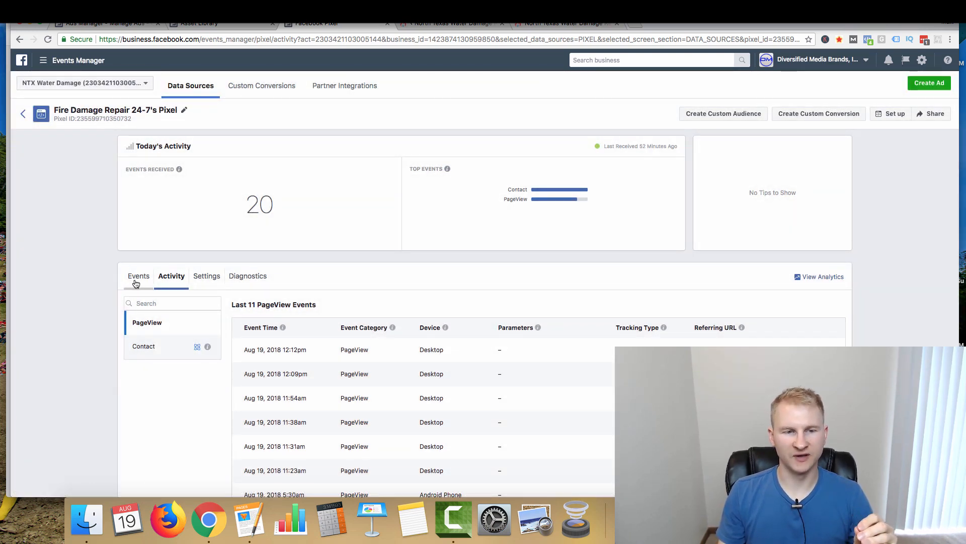
{"action": "left_click", "coordinate": [153, 351]}
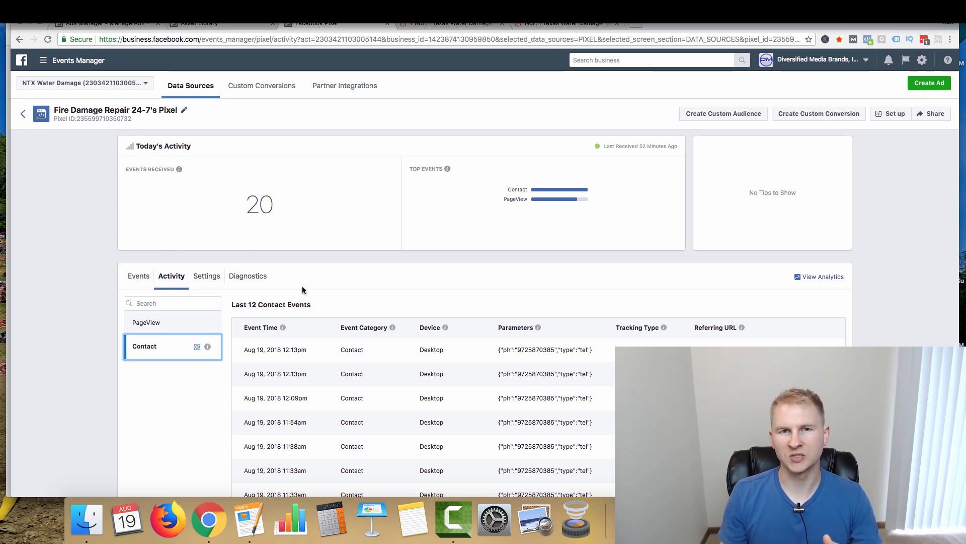
{"action": "scroll", "coordinate": [302, 302], "scroll_direction": "down", "scroll_amount": 3}
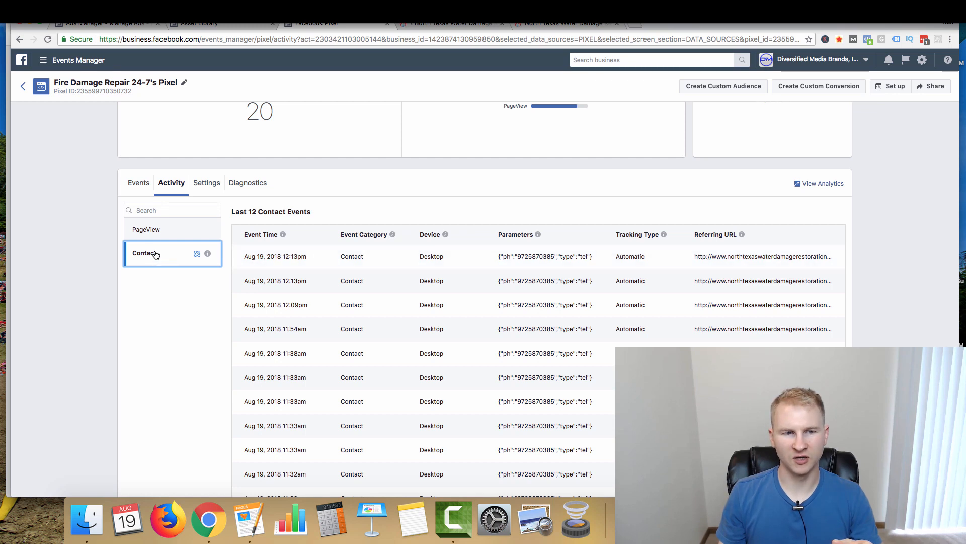
{"action": "scroll", "coordinate": [362, 252], "scroll_direction": "down", "scroll_amount": 1}
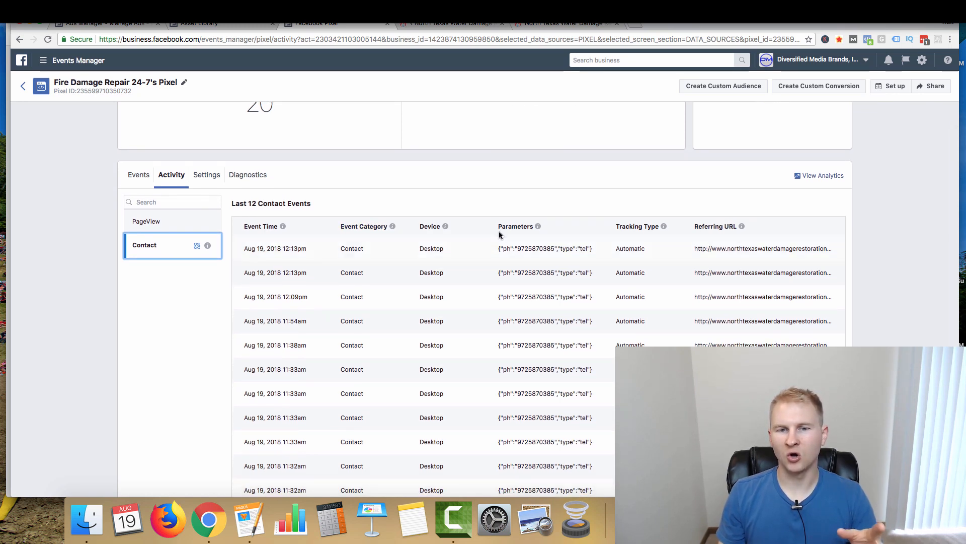
{"action": "scroll", "coordinate": [475, 254], "scroll_direction": "down", "scroll_amount": 1}
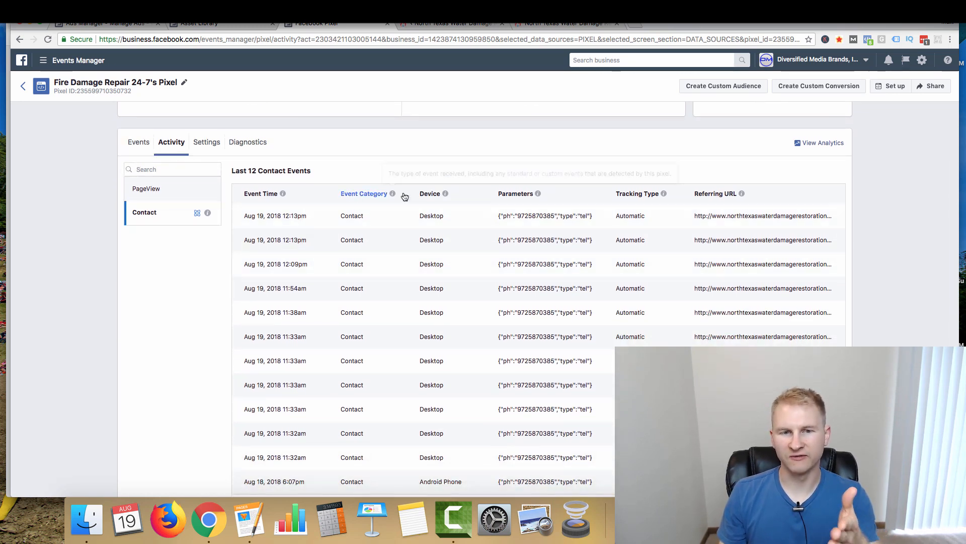
Step: Look at the call link on the website's homepage again, and return to the pixel's activity in Events Manager
{"action": "left_click", "coordinate": [580, 24]}
{"action": "scroll", "coordinate": [537, 119], "scroll_direction": "up", "scroll_amount": 6}
{"action": "scroll", "coordinate": [441, 200], "scroll_direction": "down", "scroll_amount": 5}
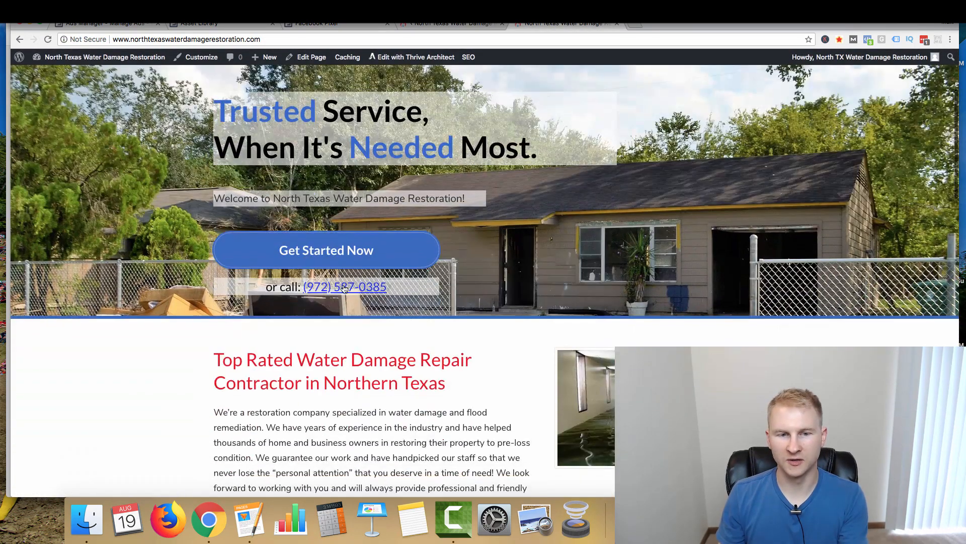
{"action": "left_click", "coordinate": [313, 26]}
{"action": "scroll", "coordinate": [334, 286], "scroll_direction": "up", "scroll_amount": 5}
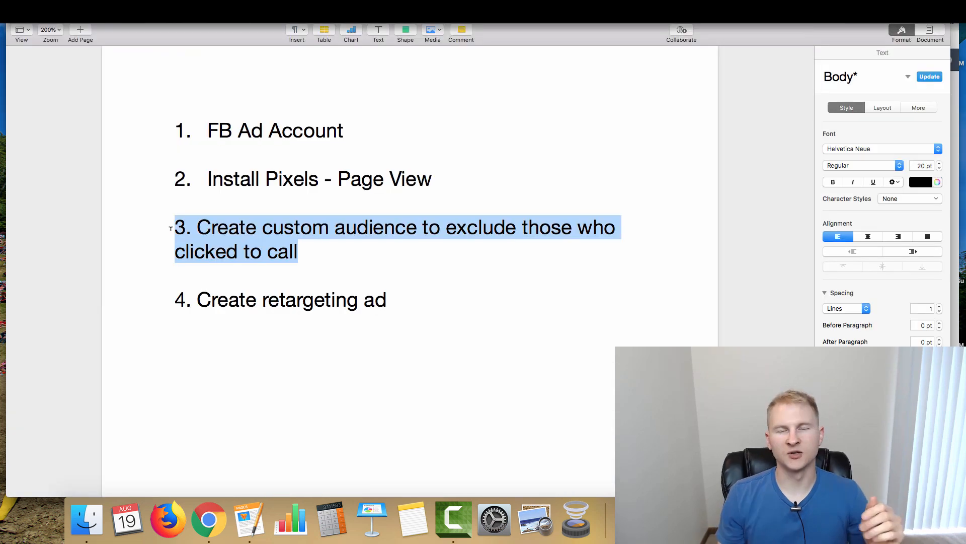
Step: In the Pages outline, highlight the third item about creating a custom audience, and clear the selection
{"action": "left_click", "coordinate": [257, 227]}
{"action": "left_click_drag", "start_coordinate": [197, 227], "coordinate": [305, 251]}
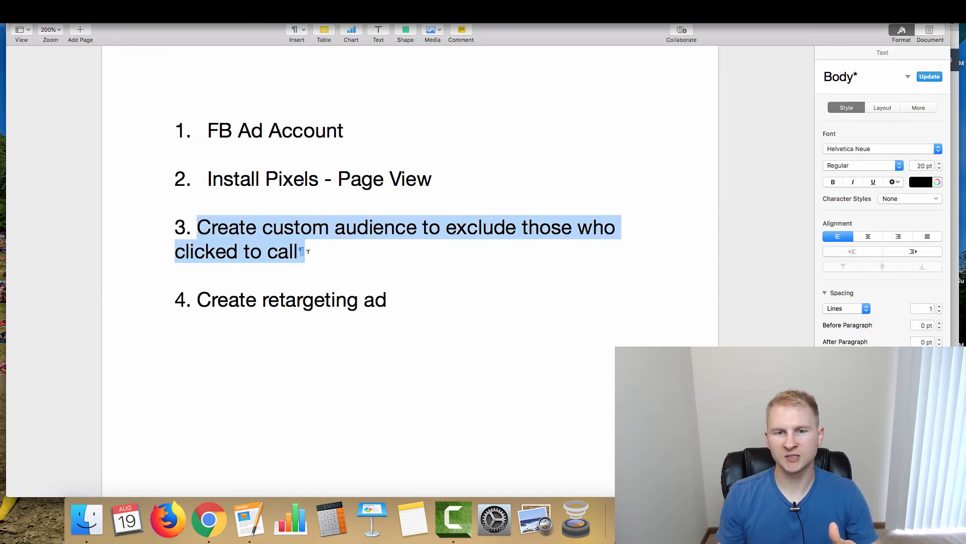
{"action": "left_click", "coordinate": [309, 251]}
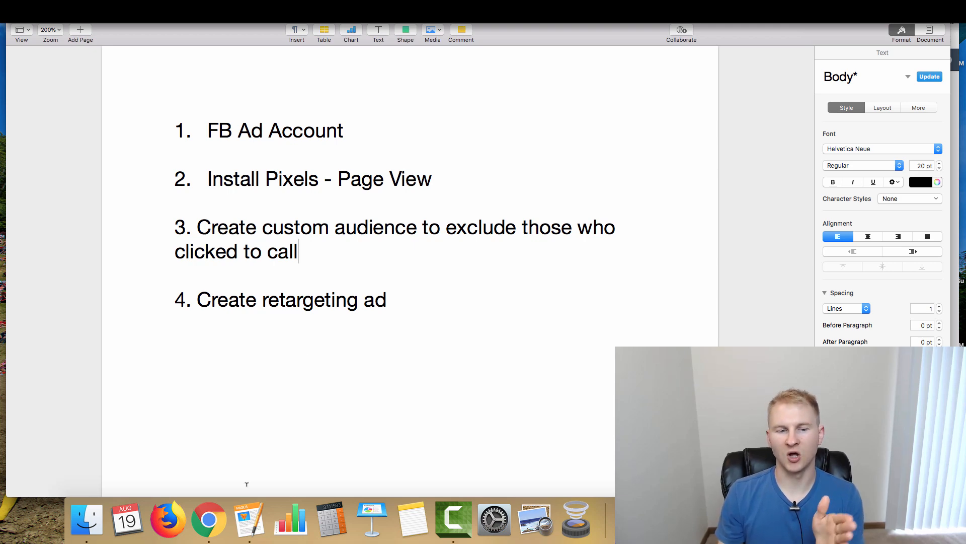
Step: In the Chrome Asset Library, start a Website Traffic custom audience of all website visitors in the past 180 days
{"action": "left_click", "coordinate": [214, 534]}
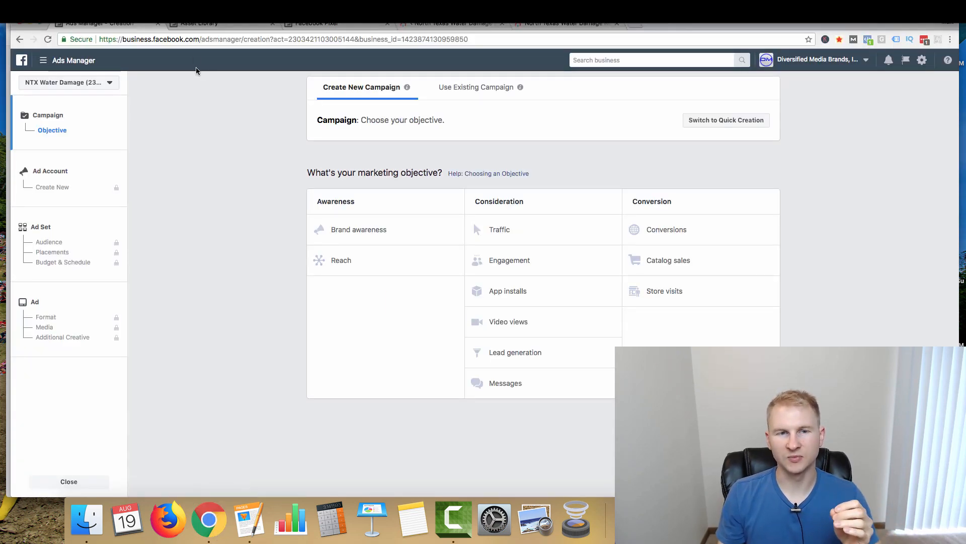
{"action": "left_click", "coordinate": [197, 23]}
{"action": "left_click", "coordinate": [84, 62]}
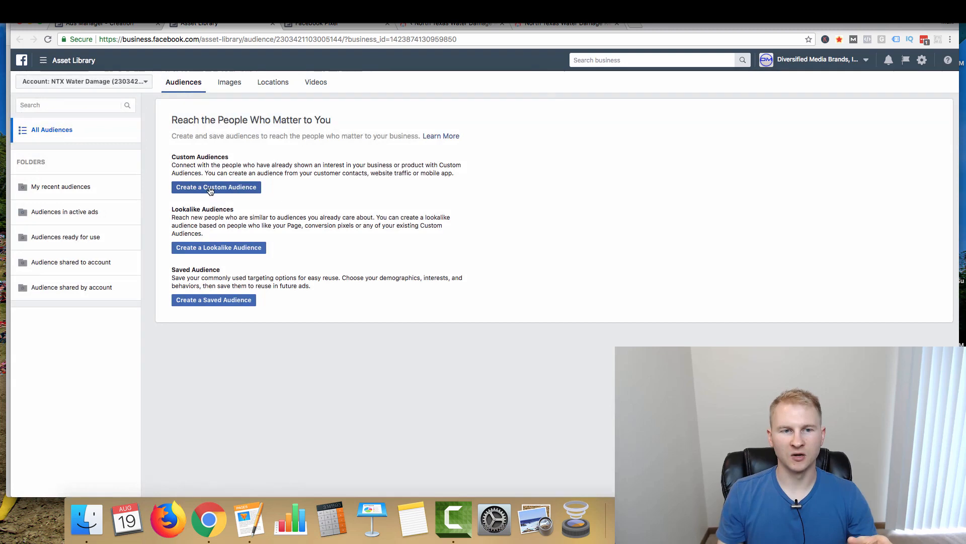
{"action": "left_click", "coordinate": [216, 187]}
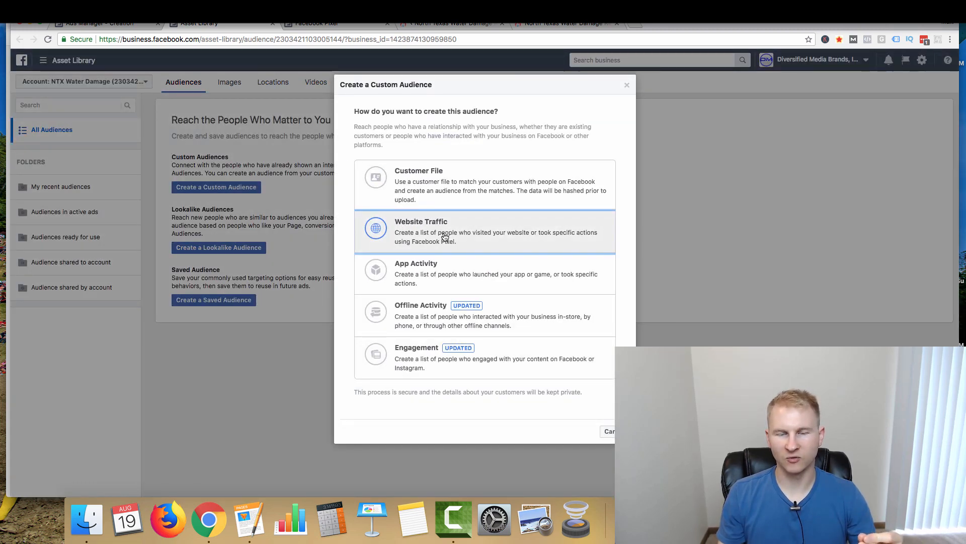
{"action": "left_click", "coordinate": [418, 217]}
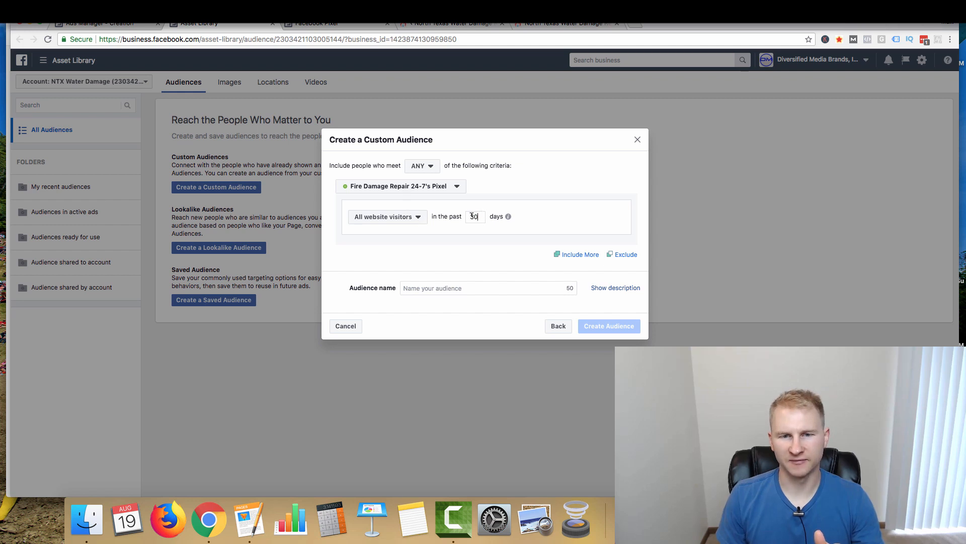
{"action": "type", "text": "18"}
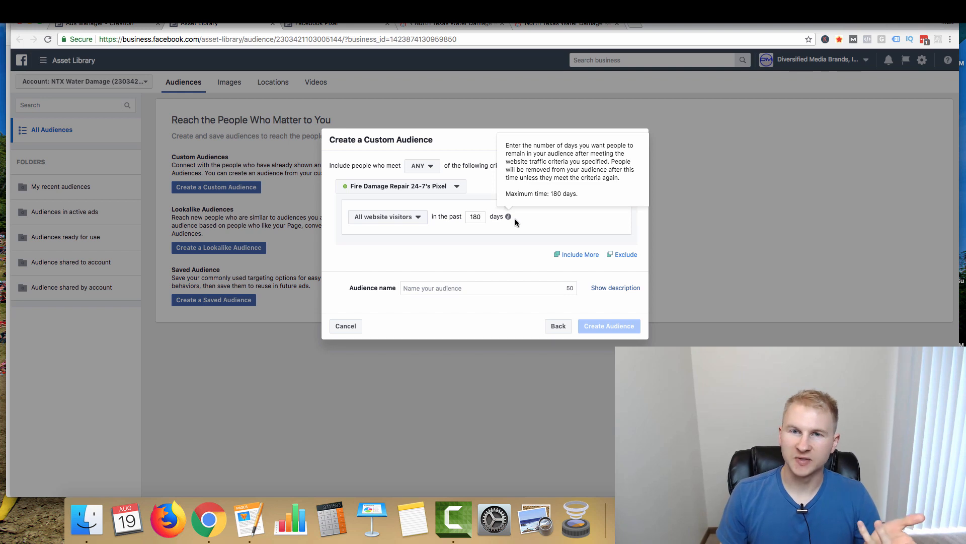
Step: Exclude people who triggered the pixel's Contact event in the past 30 days from the custom audience
{"action": "left_click", "coordinate": [392, 223]}
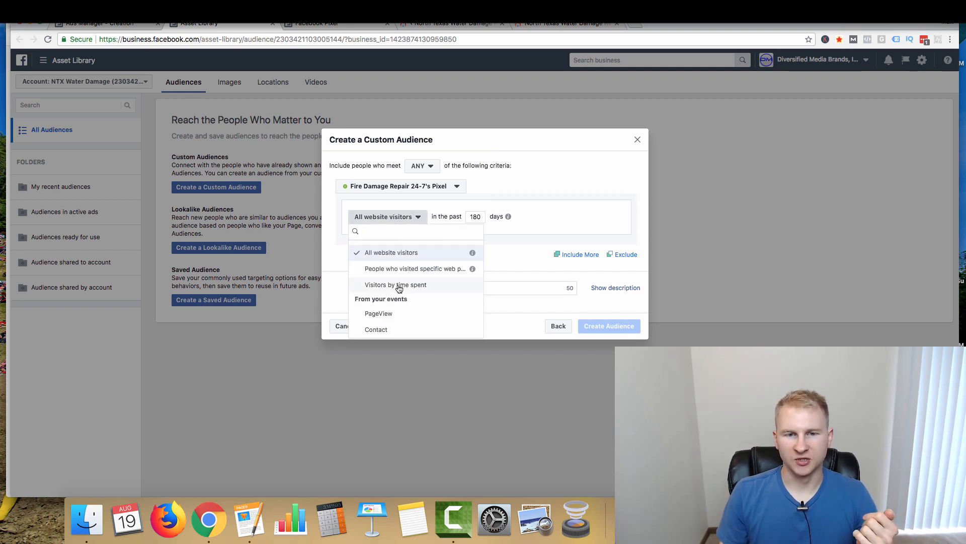
{"action": "left_click", "coordinate": [529, 190]}
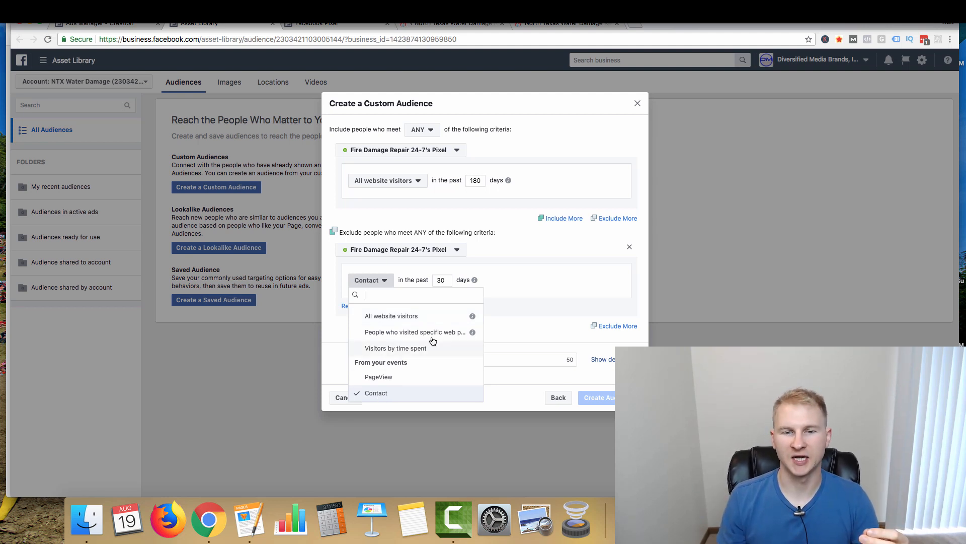
{"action": "left_click", "coordinate": [456, 280]}
{"action": "mouse_move", "coordinate": [477, 281]}
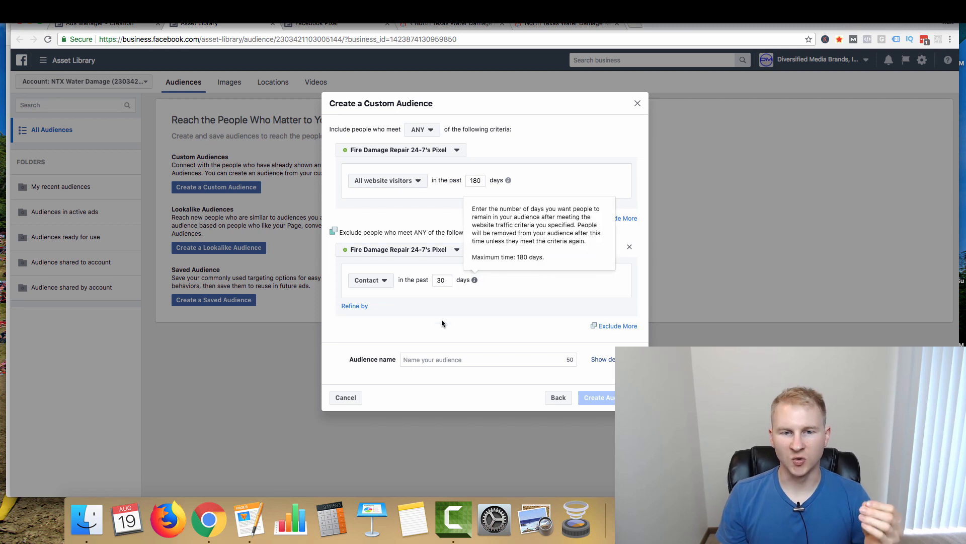
Step: Name the custom audience "Viewed But Didn't Call" and create it
{"action": "left_click", "coordinate": [441, 358]}
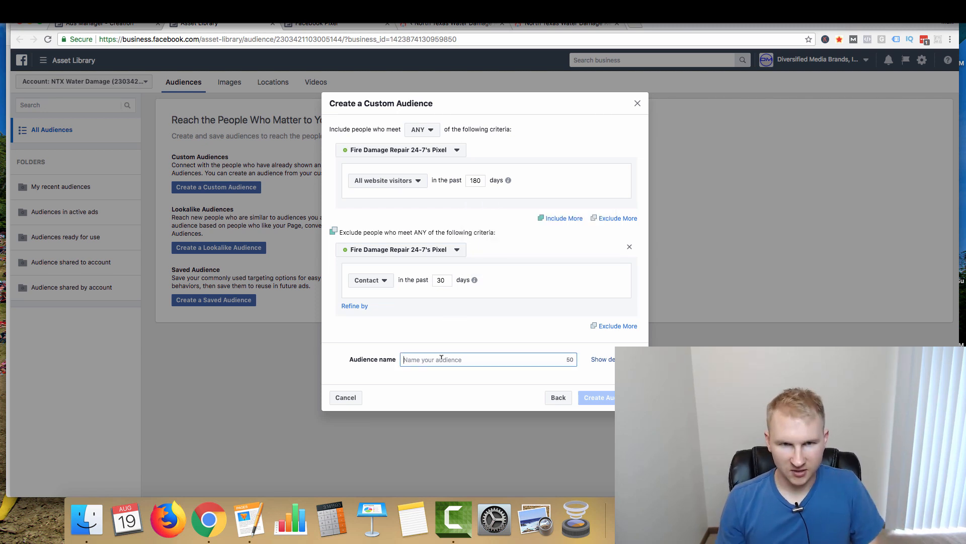
{"action": "type", "text": "Viewed But Didn't Call"}
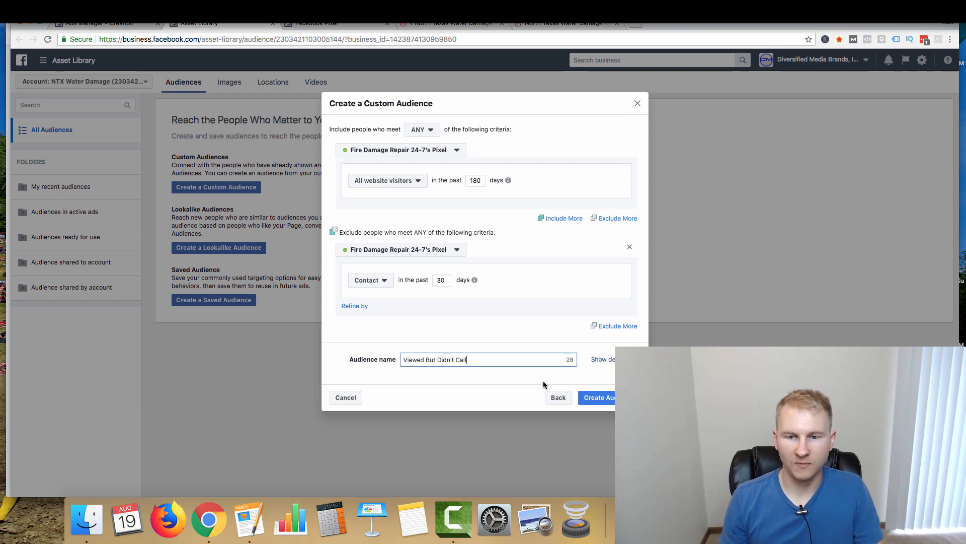
{"action": "key", "text": "Return"}
Step: In Ads Manager, choose Reach as the new campaign's marketing objective and continue to the ad set
{"action": "left_click", "coordinate": [103, 24]}
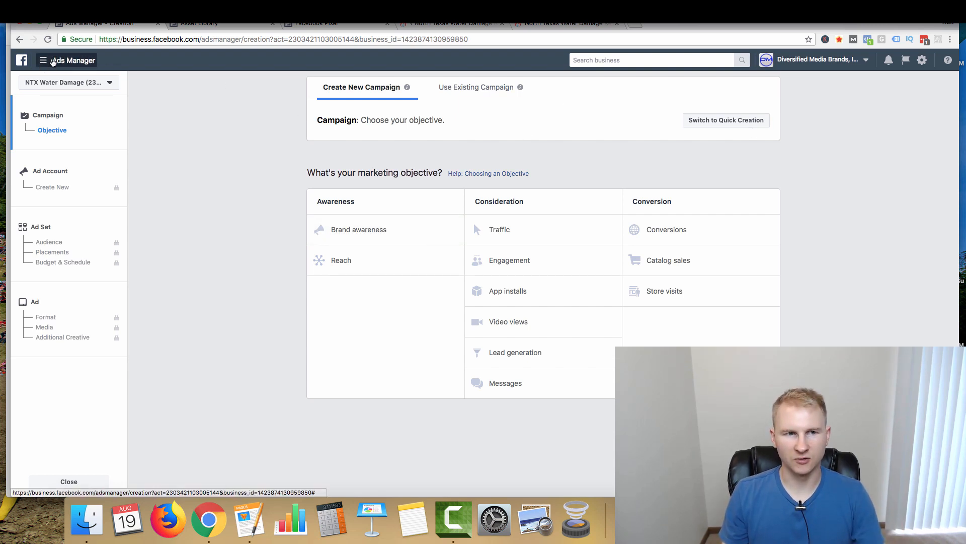
{"action": "left_click", "coordinate": [52, 61]}
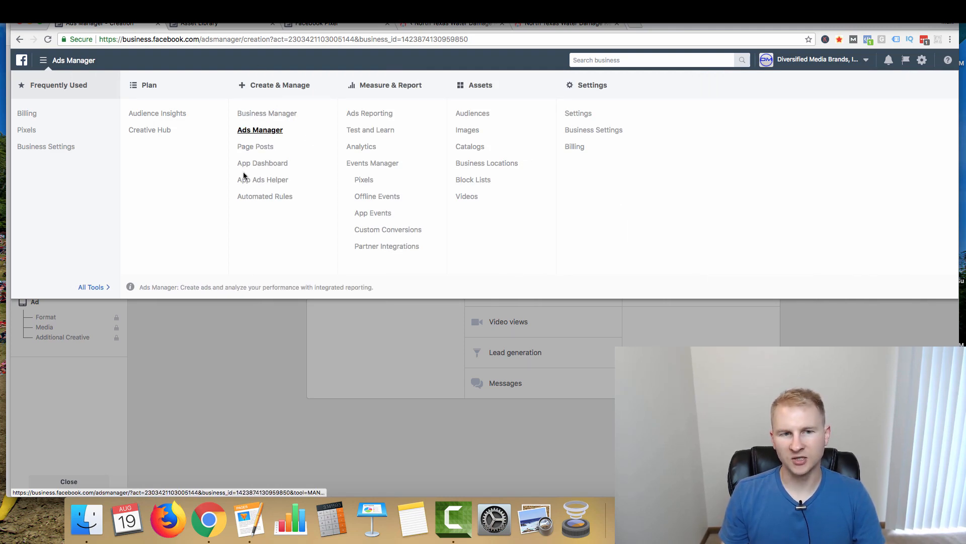
{"action": "left_click", "coordinate": [209, 351]}
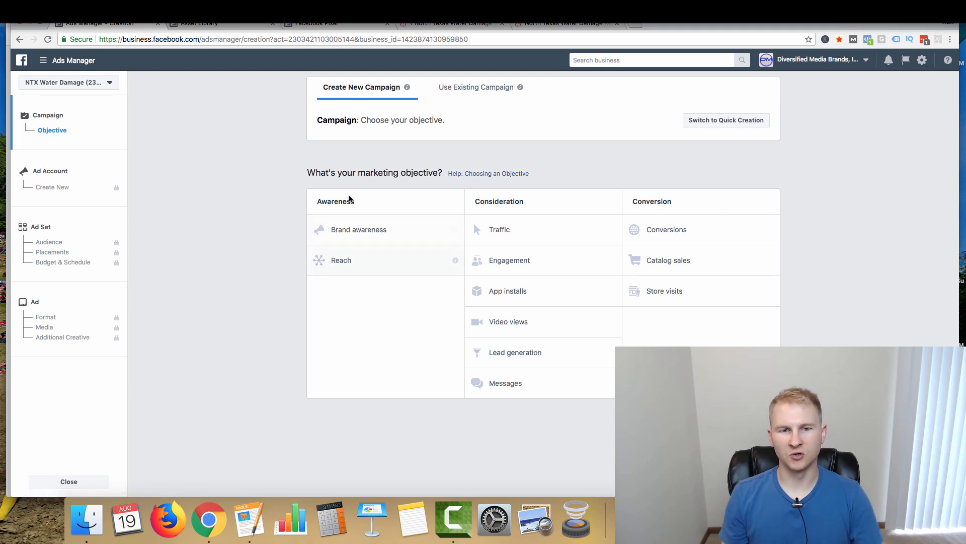
{"action": "left_click", "coordinate": [376, 264]}
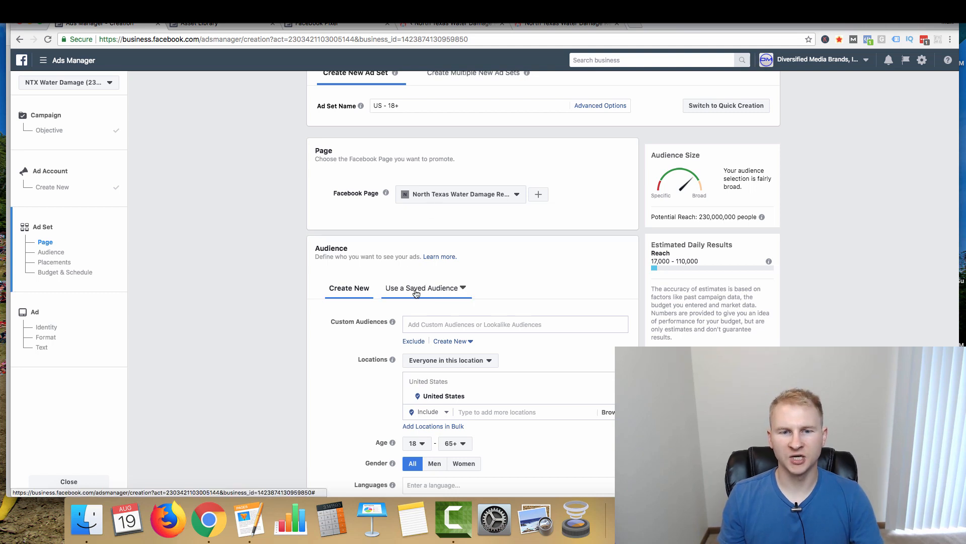
Step: Target the ad set at the "Viewed But Didn't Call" custom audience
{"action": "scroll", "coordinate": [416, 293], "scroll_direction": "down", "scroll_amount": 2}
{"action": "left_click", "coordinate": [405, 254]}
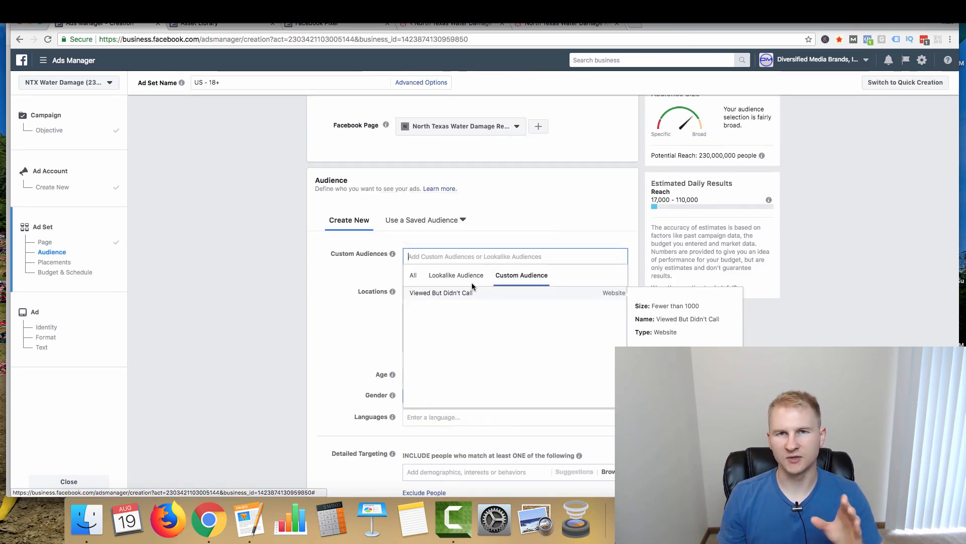
{"action": "left_click", "coordinate": [445, 293]}
{"action": "left_click", "coordinate": [297, 315]}
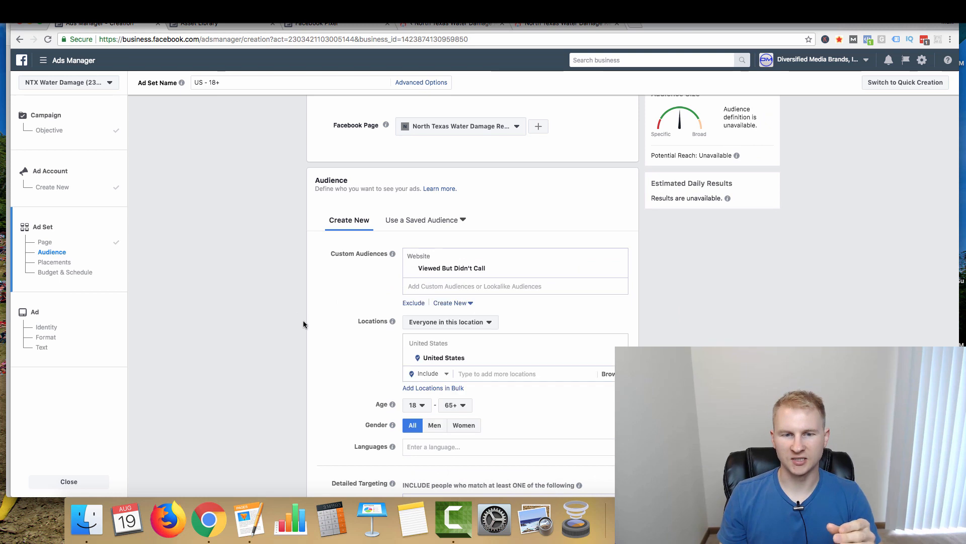
Step: Limit the audience's location targeting to people who live in this location, the United States
{"action": "scroll", "coordinate": [306, 321], "scroll_direction": "down", "scroll_amount": 4}
{"action": "left_click", "coordinate": [466, 216]}
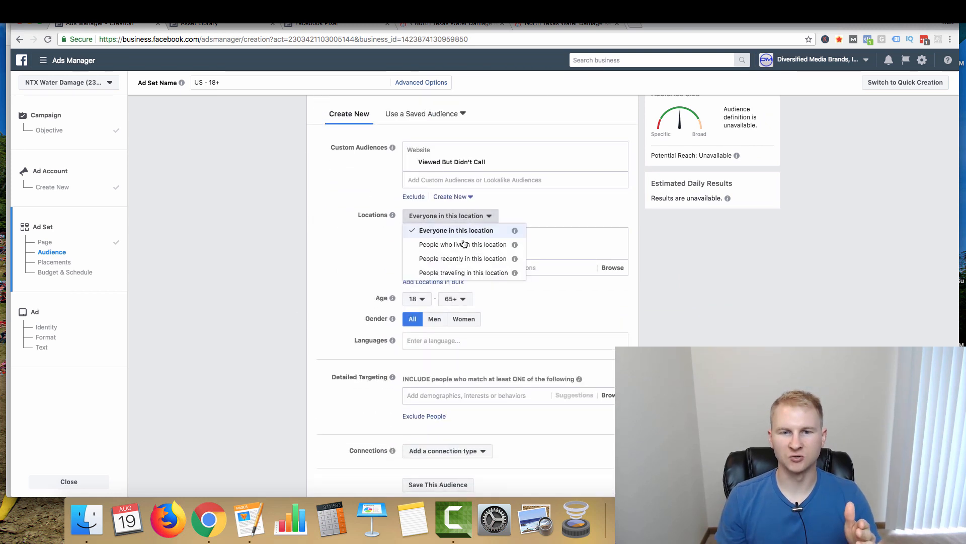
{"action": "left_click", "coordinate": [455, 244]}
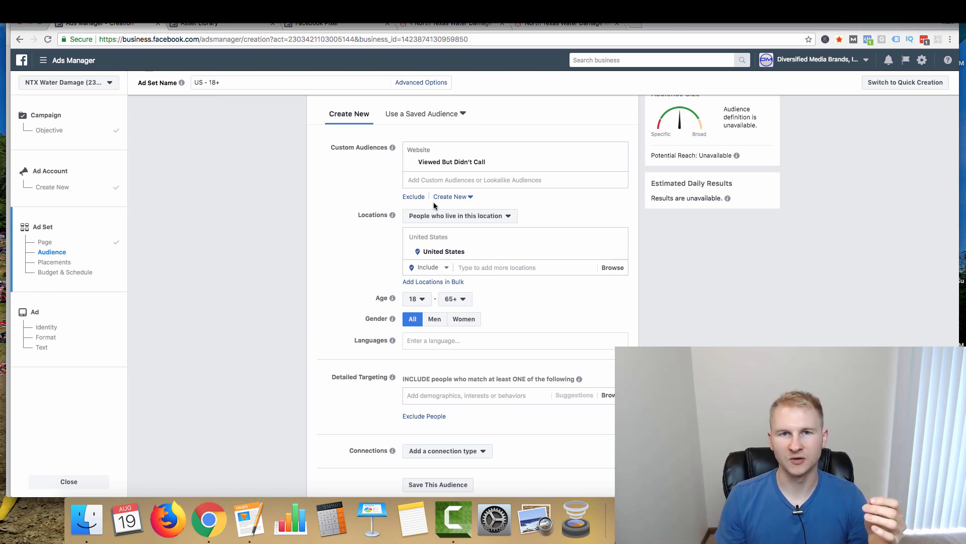
Step: Switch the ad set from automatic to edited placements and exclude all Instagram placements
{"action": "scroll", "coordinate": [297, 234], "scroll_direction": "down", "scroll_amount": 3}
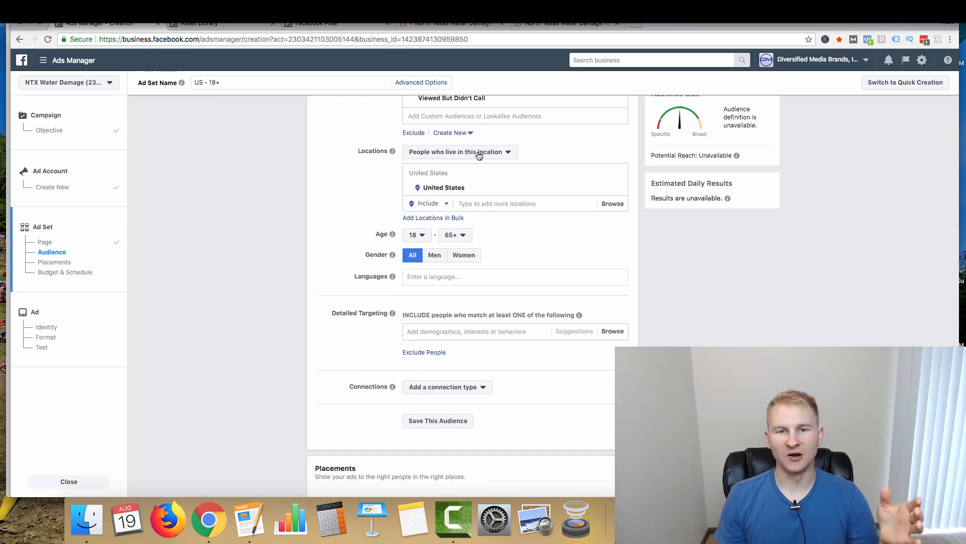
{"action": "scroll", "coordinate": [407, 209], "scroll_direction": "down", "scroll_amount": 3}
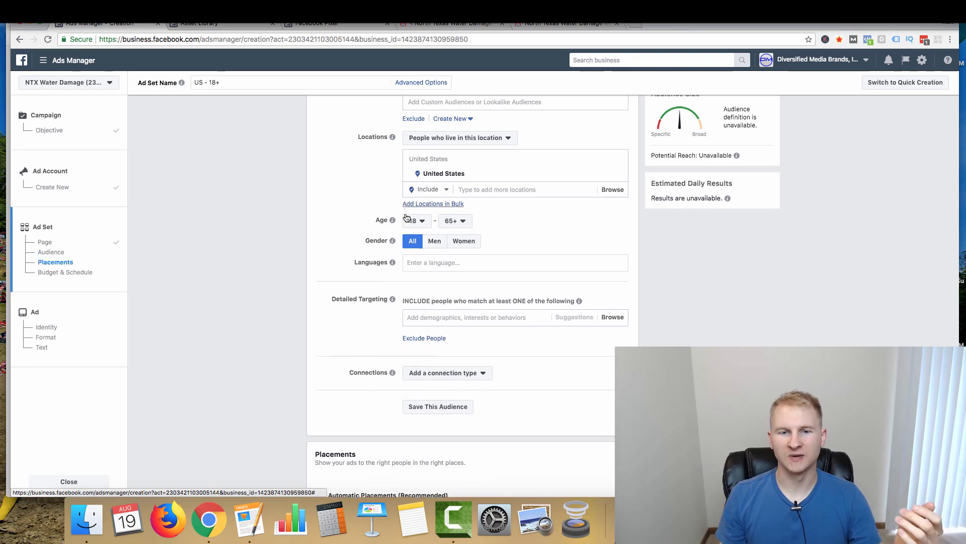
{"action": "scroll", "coordinate": [407, 218], "scroll_direction": "down", "scroll_amount": 3}
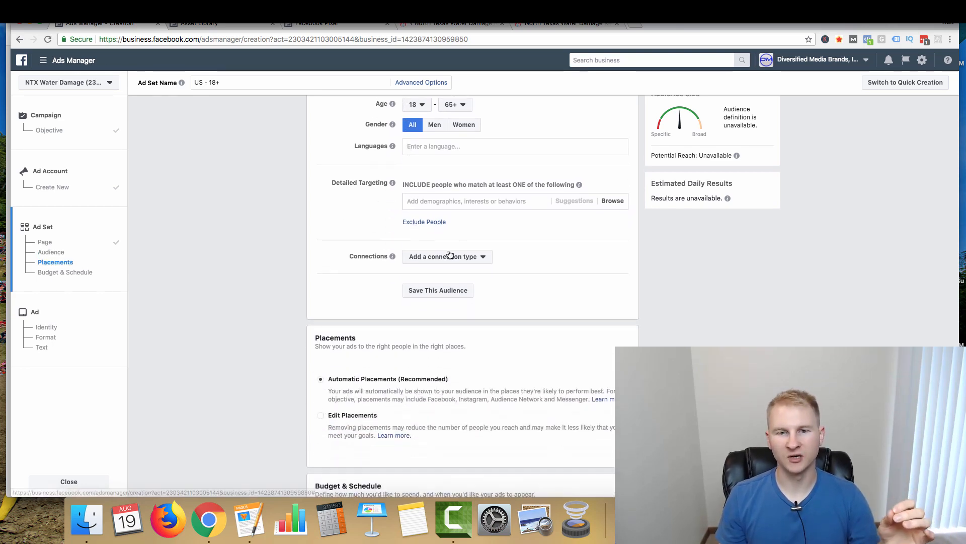
{"action": "scroll", "coordinate": [503, 302], "scroll_direction": "down", "scroll_amount": 3}
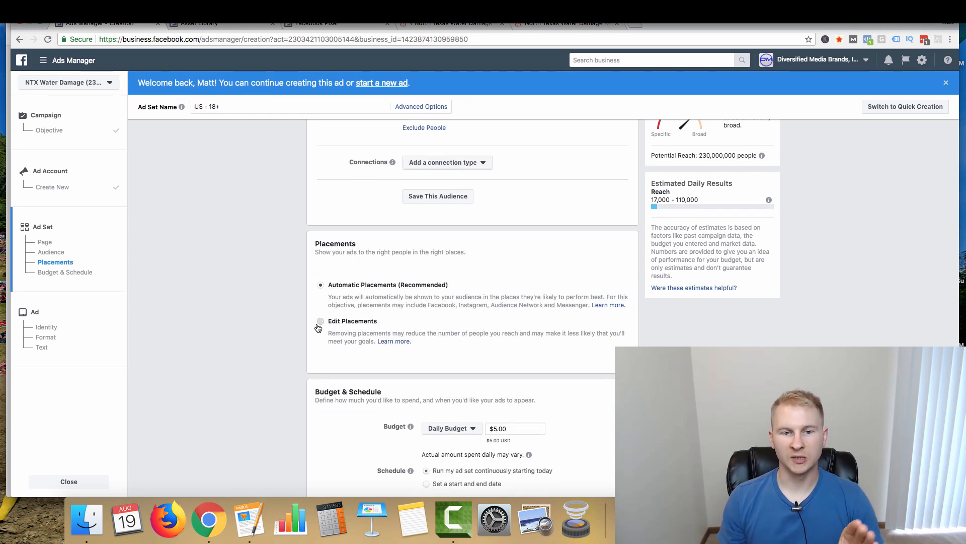
{"action": "left_click", "coordinate": [321, 324]}
{"action": "scroll", "coordinate": [330, 253], "scroll_direction": "down", "scroll_amount": 5}
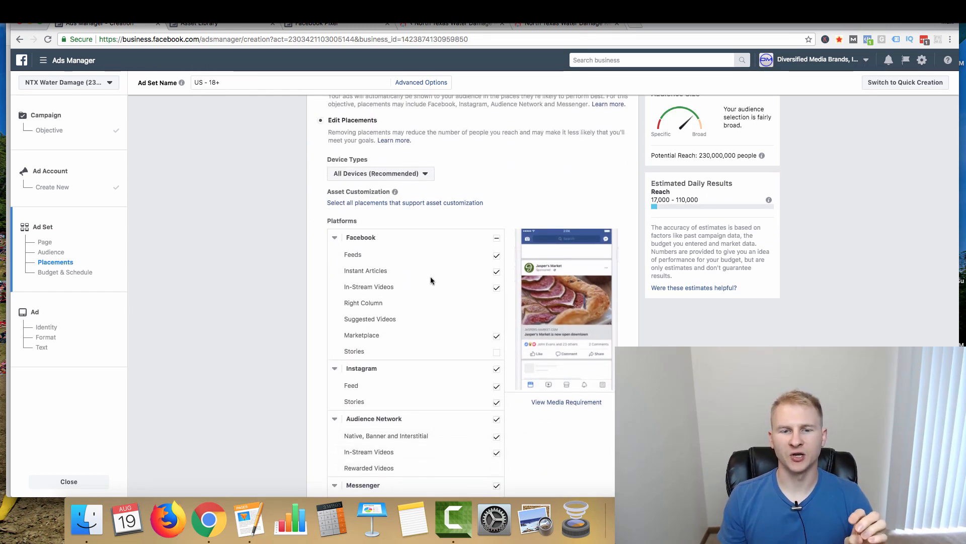
{"action": "left_click", "coordinate": [496, 369]}
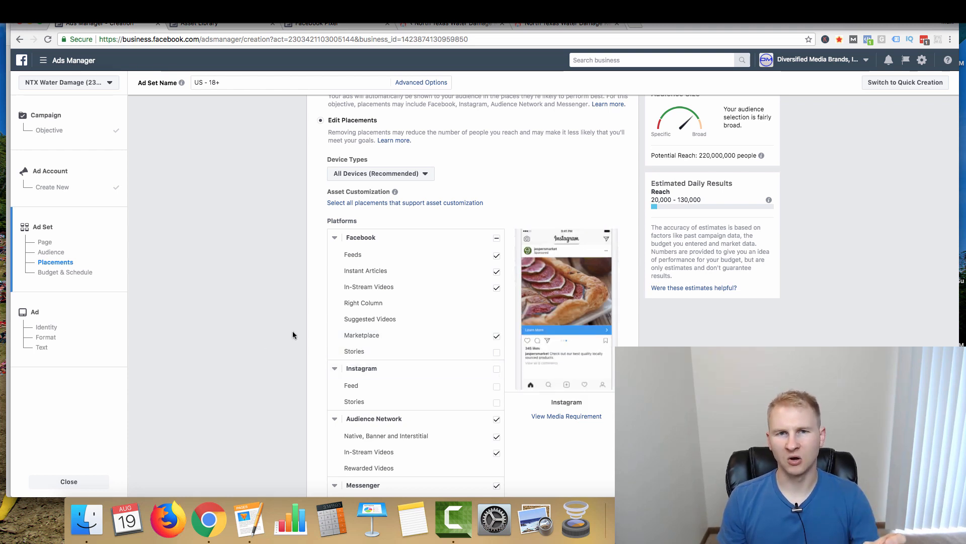
Step: Set the ad set's daily budget to $2.50
{"action": "scroll", "coordinate": [293, 335], "scroll_direction": "down", "scroll_amount": 2}
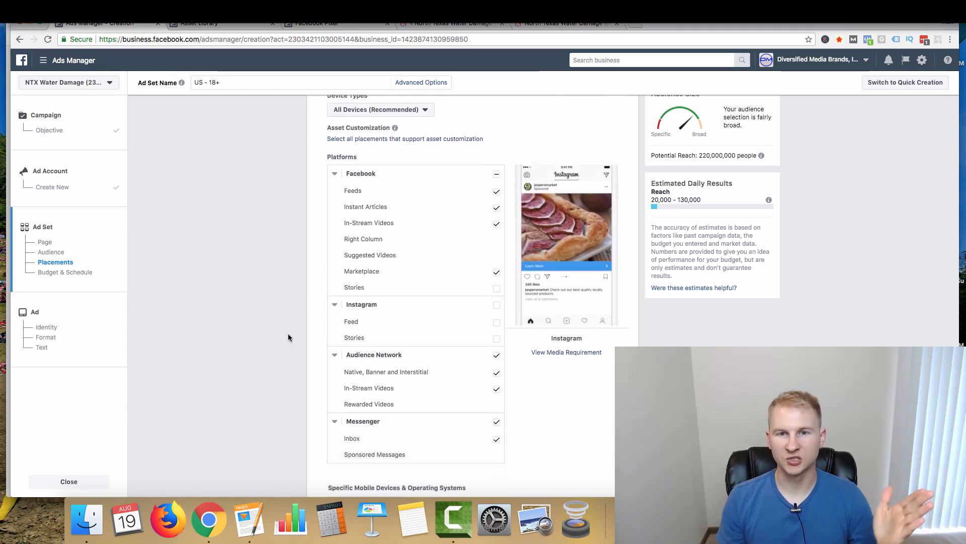
{"action": "scroll", "coordinate": [269, 343], "scroll_direction": "down", "scroll_amount": 2}
{"action": "scroll", "coordinate": [271, 343], "scroll_direction": "down", "scroll_amount": 3}
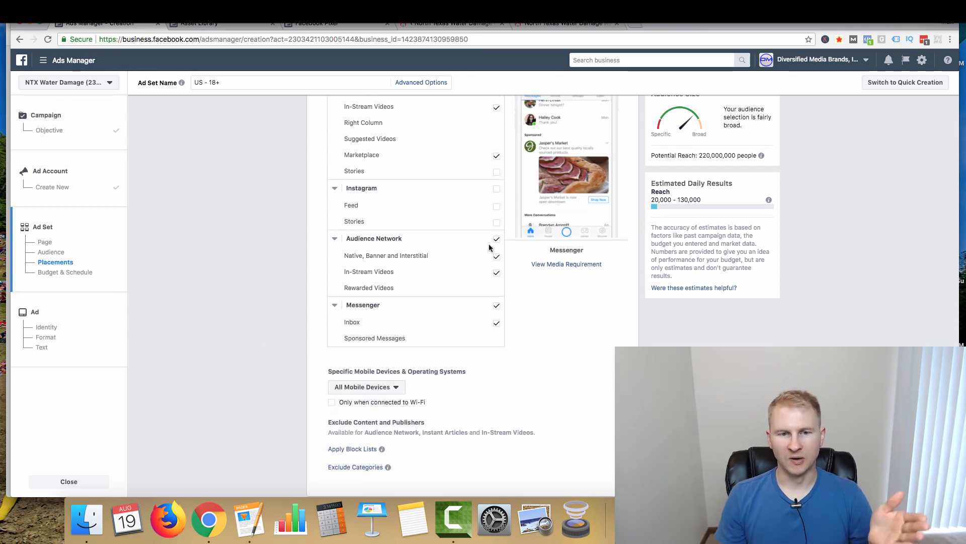
{"action": "scroll", "coordinate": [491, 232], "scroll_direction": "up", "scroll_amount": 5}
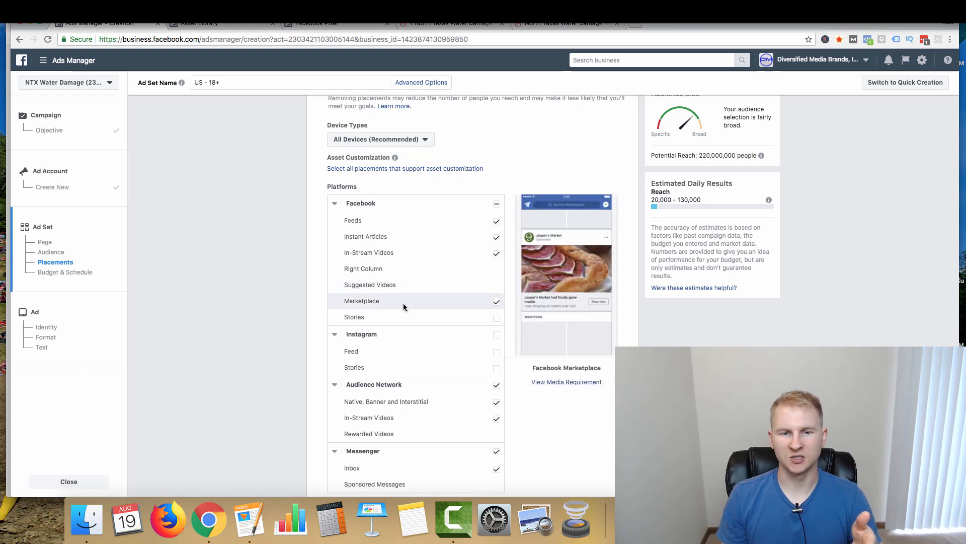
{"action": "scroll", "coordinate": [279, 272], "scroll_direction": "down", "scroll_amount": 2}
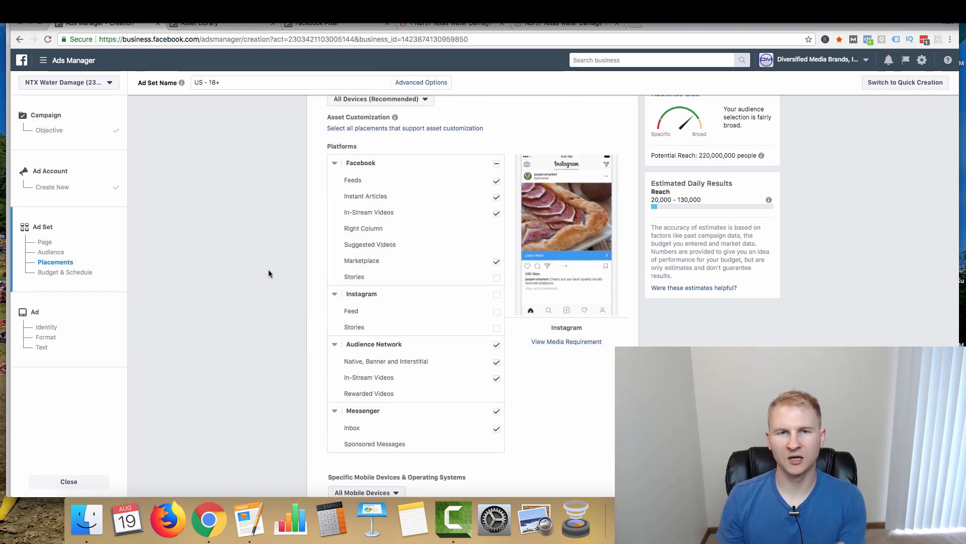
{"action": "scroll", "coordinate": [246, 254], "scroll_direction": "down", "scroll_amount": 7}
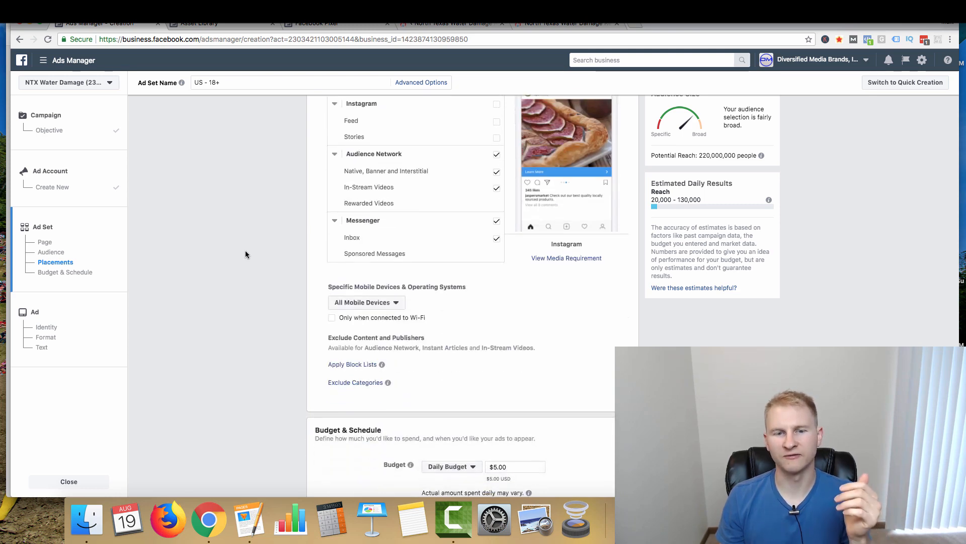
{"action": "left_click_drag", "start_coordinate": [510, 298], "coordinate": [497, 300]}
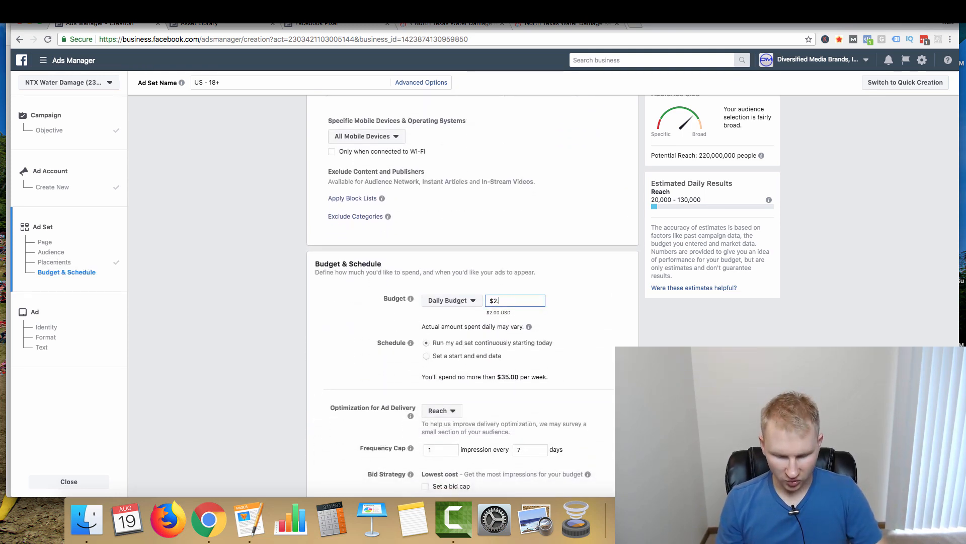
{"action": "left_click", "coordinate": [335, 300]}
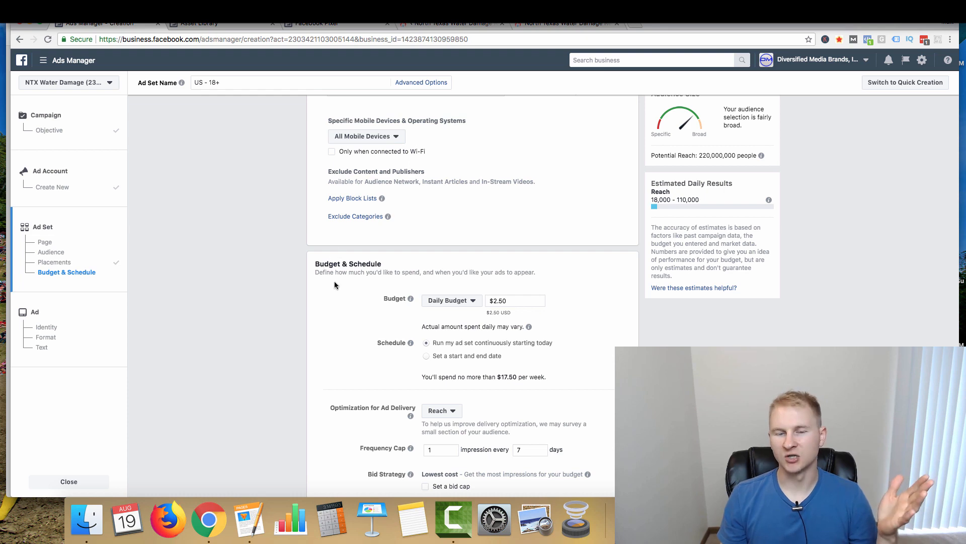
Step: Optimize ad delivery for Reach with a frequency cap of 1 impression every 1 day, and continue to the ad setup
{"action": "scroll", "coordinate": [282, 291], "scroll_direction": "down", "scroll_amount": 3}
{"action": "scroll", "coordinate": [282, 291], "scroll_direction": "down", "scroll_amount": 4}
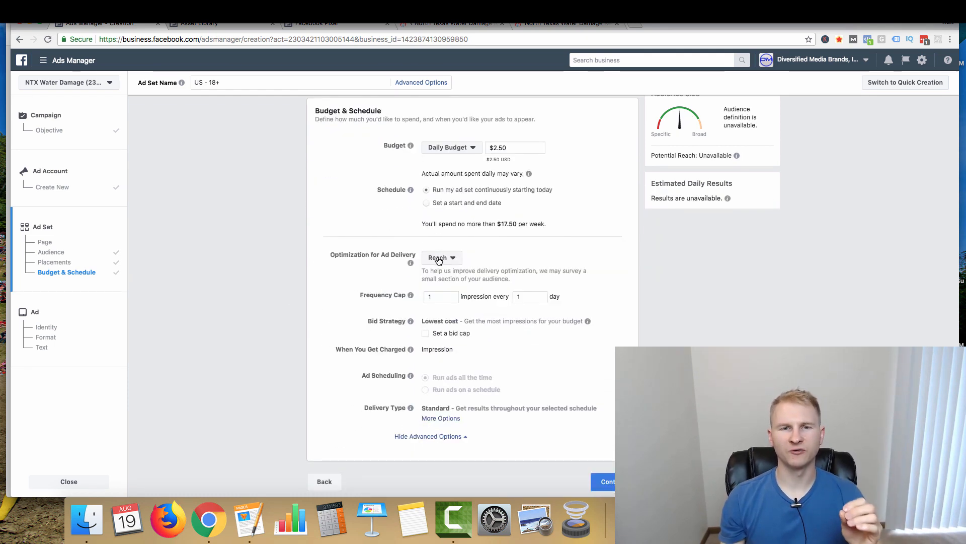
{"action": "left_click", "coordinate": [440, 259]}
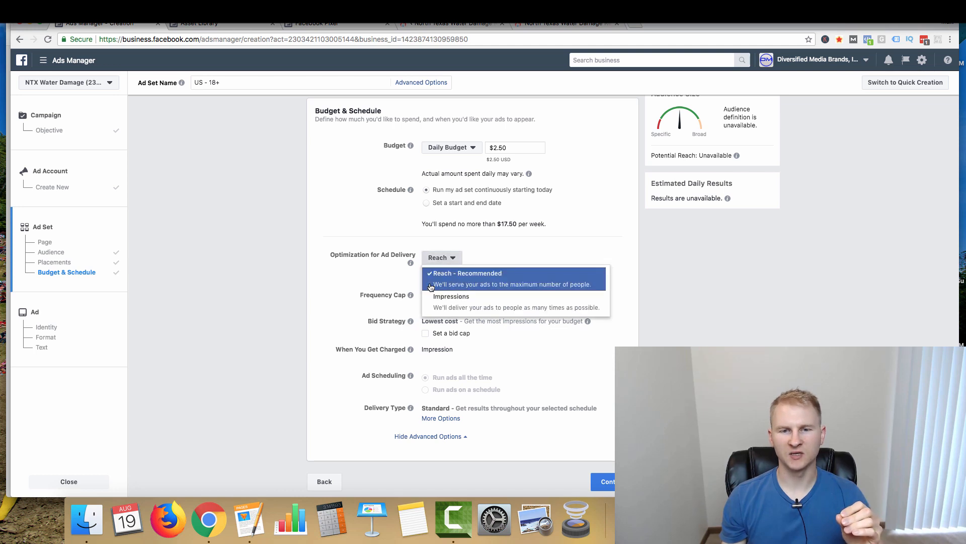
{"action": "left_click", "coordinate": [443, 291]}
{"action": "mouse_move", "coordinate": [410, 298]}
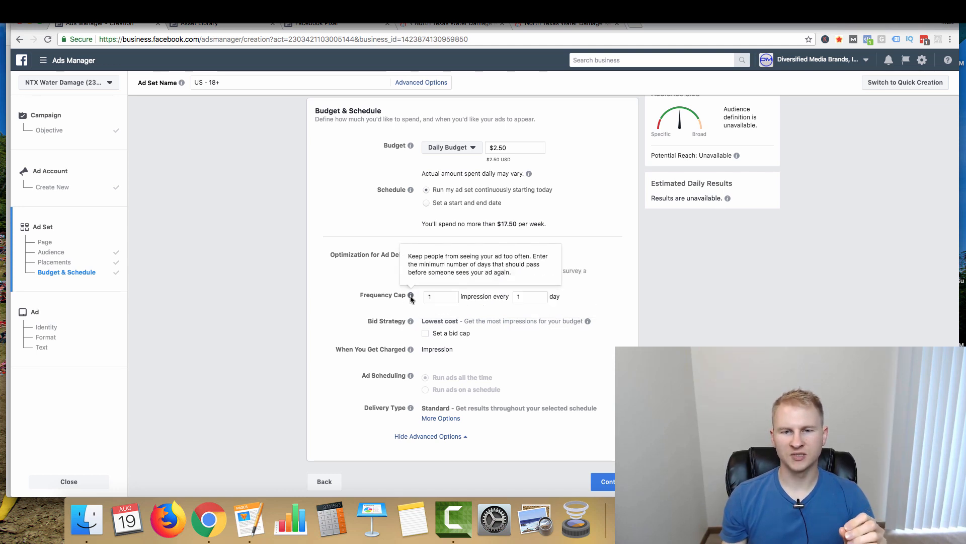
{"action": "left_click", "coordinate": [434, 299]}
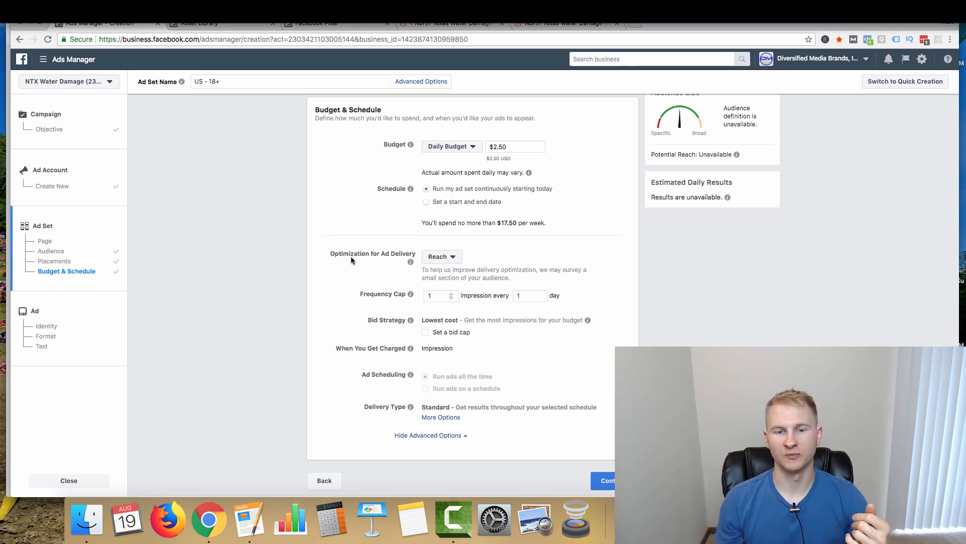
{"action": "left_click", "coordinate": [606, 482]}
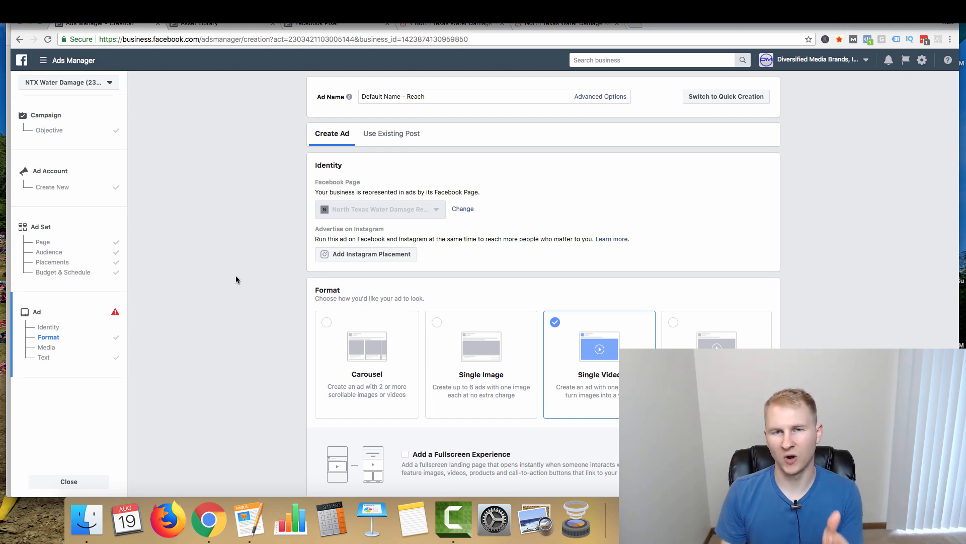
Step: Choose the Single Image ad format and search the free stock images for "water damage"
{"action": "left_click", "coordinate": [456, 335]}
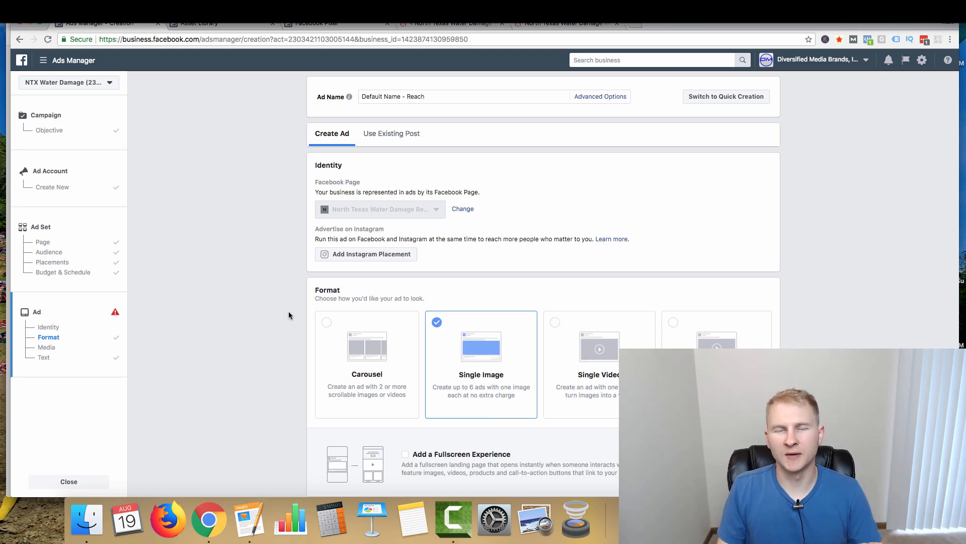
{"action": "scroll", "coordinate": [288, 311], "scroll_direction": "down", "scroll_amount": 3}
{"action": "left_click", "coordinate": [385, 403]}
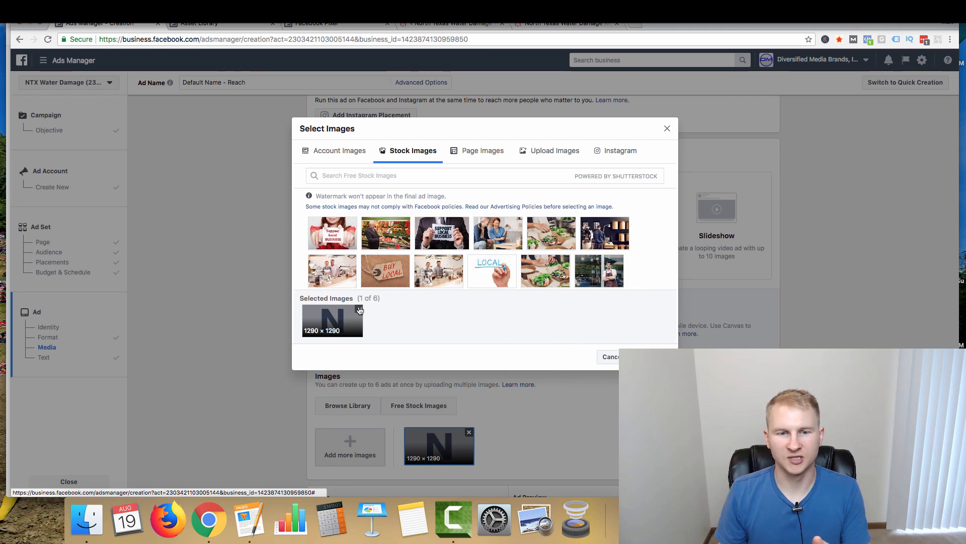
{"action": "left_click", "coordinate": [359, 175]}
{"action": "type", "text": "water damage"}
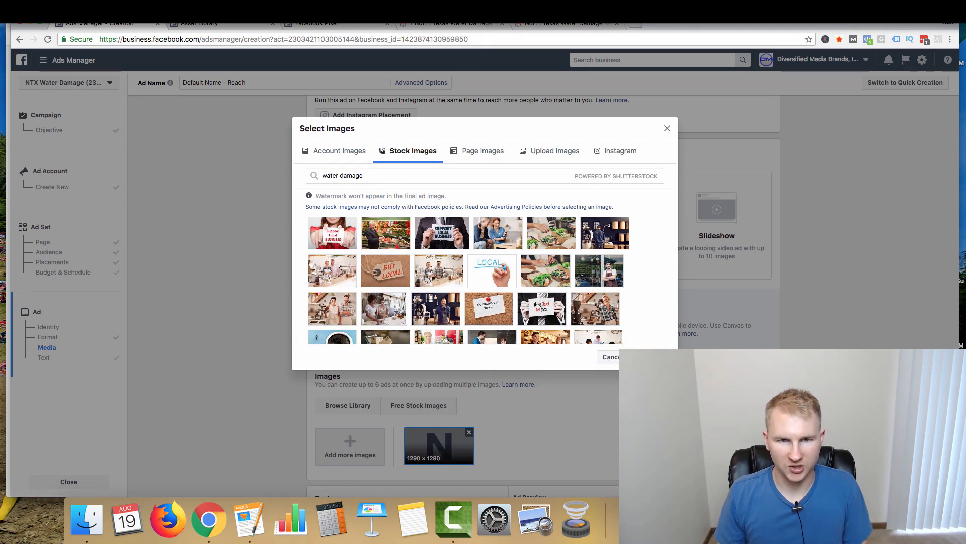
Step: Use the stock photo of the woman in yellow gloves catching leaking water in a bucket as the ad image
{"action": "mouse_move", "coordinate": [404, 235]}
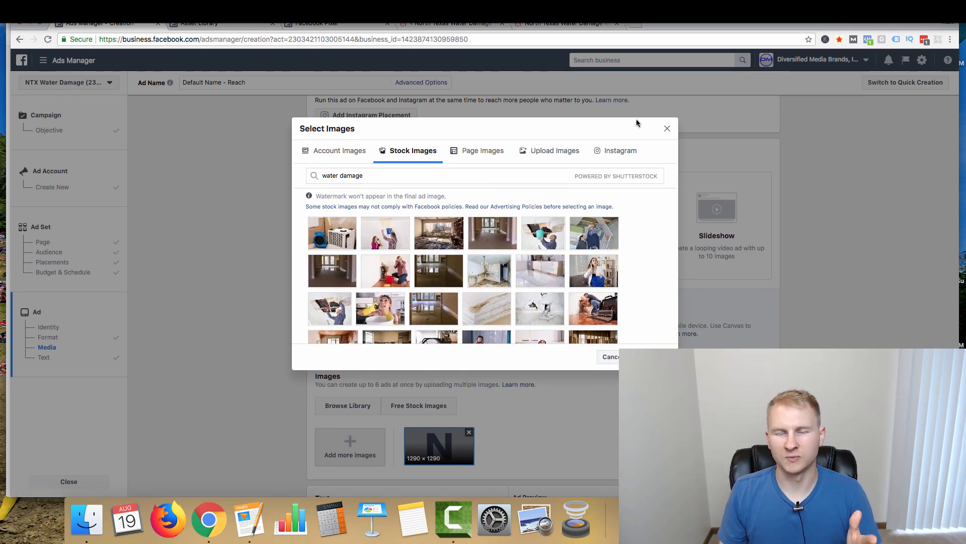
{"action": "mouse_move", "coordinate": [599, 236]}
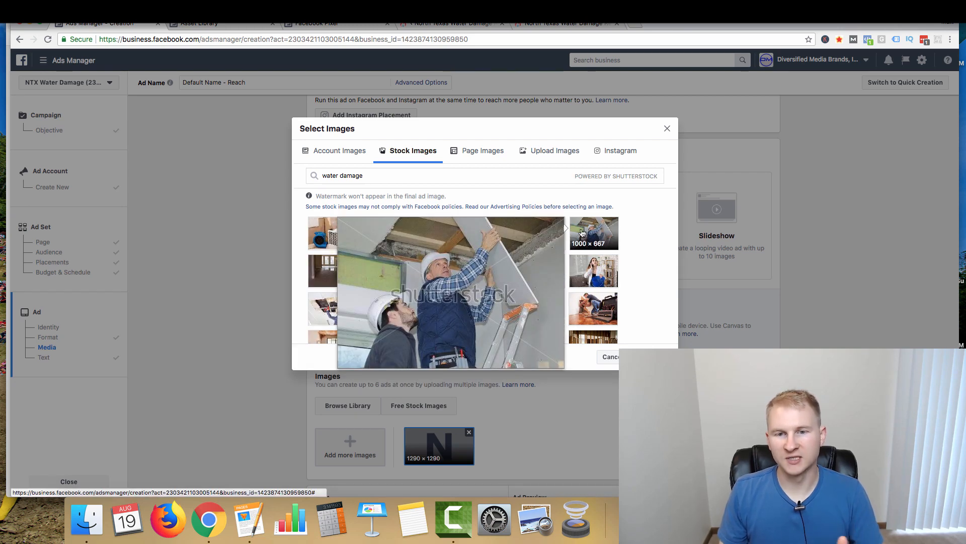
{"action": "mouse_move", "coordinate": [586, 266]}
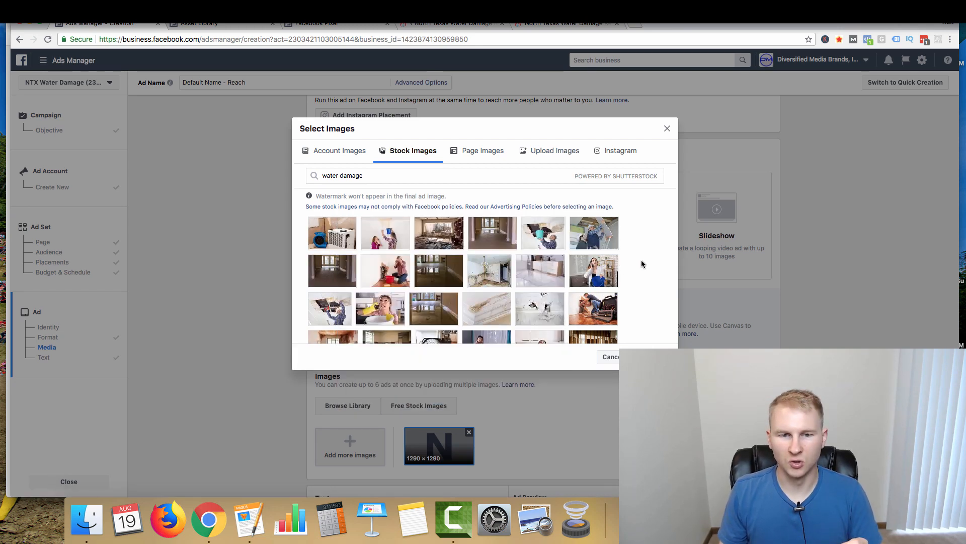
{"action": "scroll", "coordinate": [641, 260], "scroll_direction": "down", "scroll_amount": 5}
{"action": "mouse_move", "coordinate": [373, 229]}
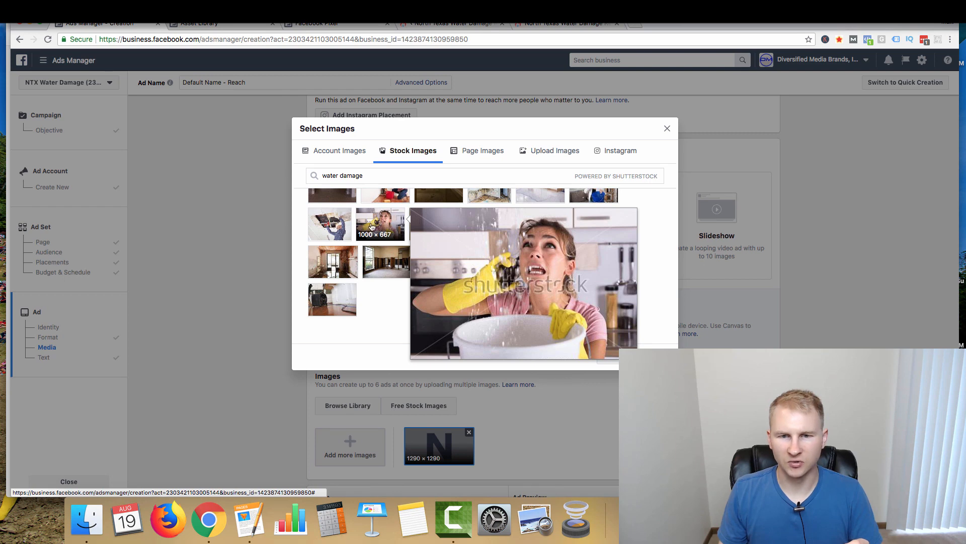
{"action": "left_click", "coordinate": [372, 226]}
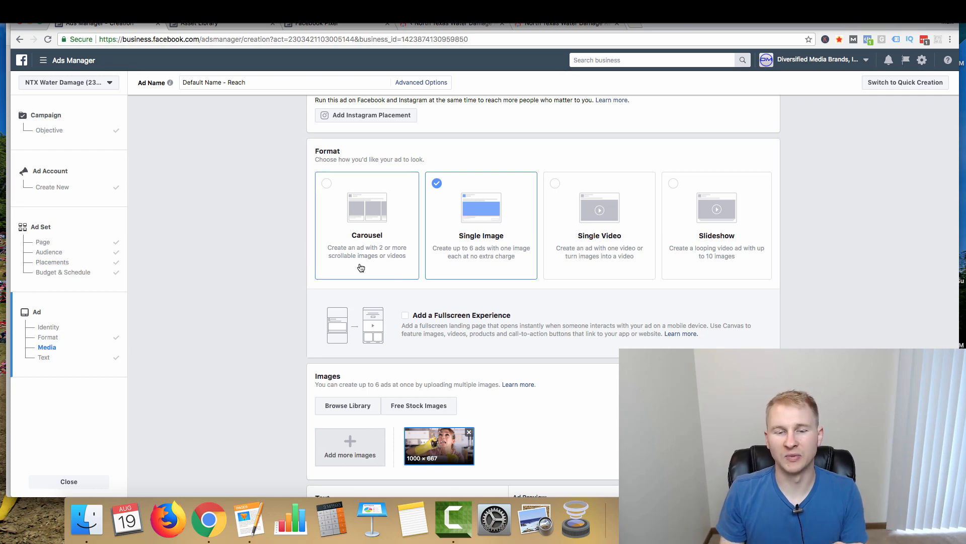
Step: Replace the ad's default text with "Has your home suffered from water damage?"
{"action": "scroll", "coordinate": [265, 323], "scroll_direction": "down", "scroll_amount": 1}
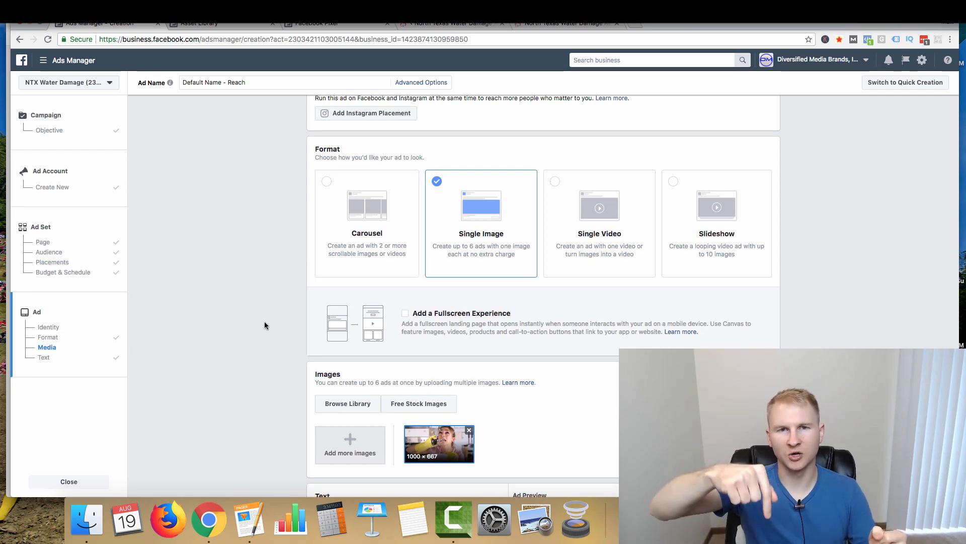
{"action": "scroll", "coordinate": [270, 316], "scroll_direction": "down", "scroll_amount": 5}
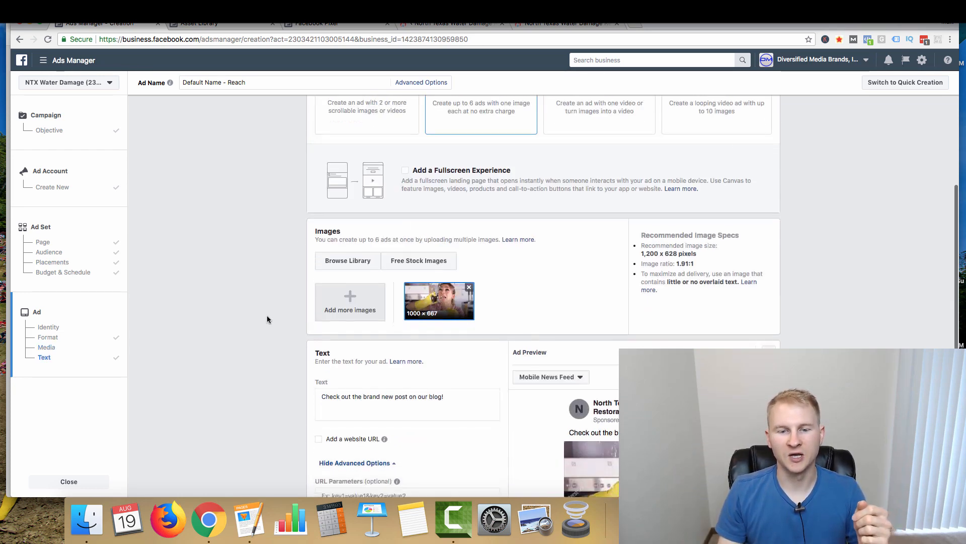
{"action": "left_click", "coordinate": [465, 332]}
{"action": "key", "text": "super+a"}
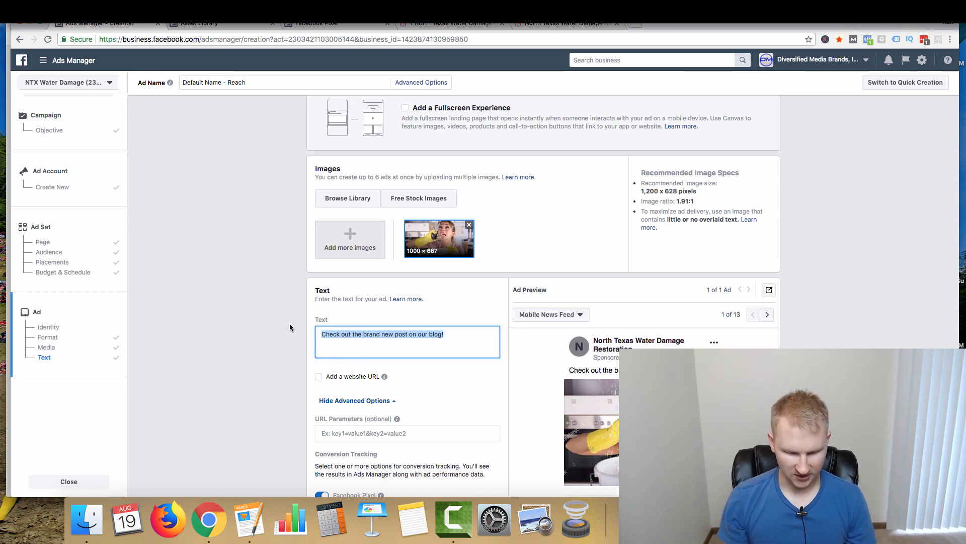
{"action": "type", "text": "Has your home s"}
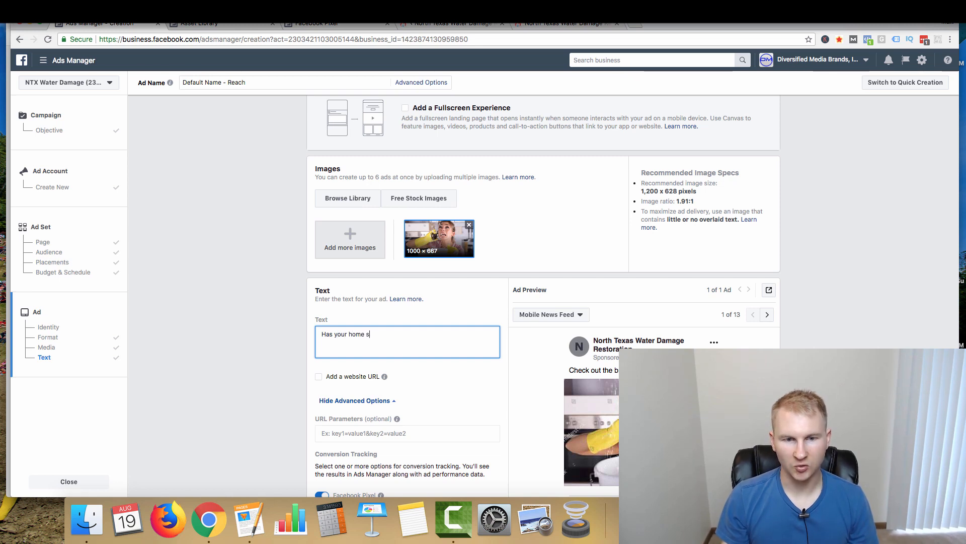
{"action": "type", "text": "uffered from"}
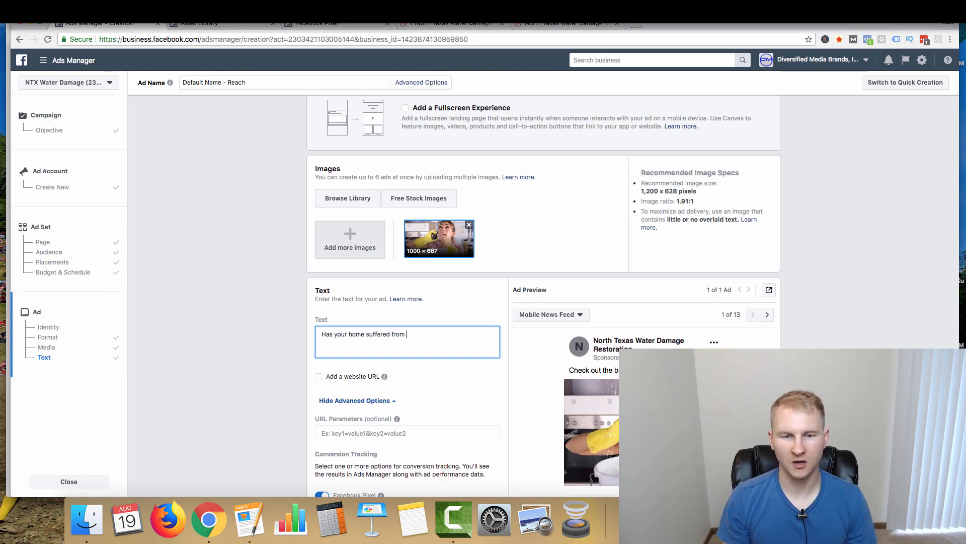
{"action": "type", "text": " water damage?"}
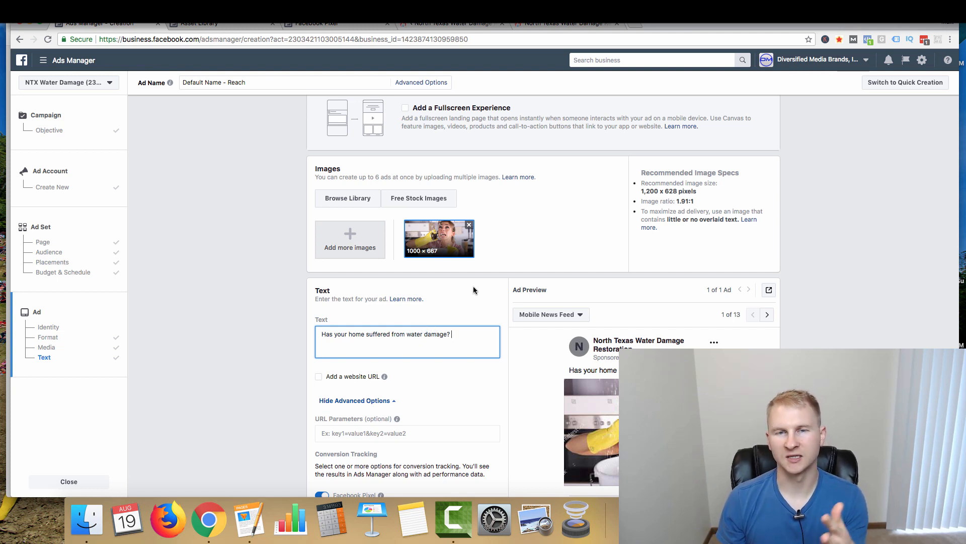
Step: Append "Our teams are available 24/7/365 ready to repair the damage and help you get back to everyday life." to the ad text
{"action": "type", "text": "Our"}
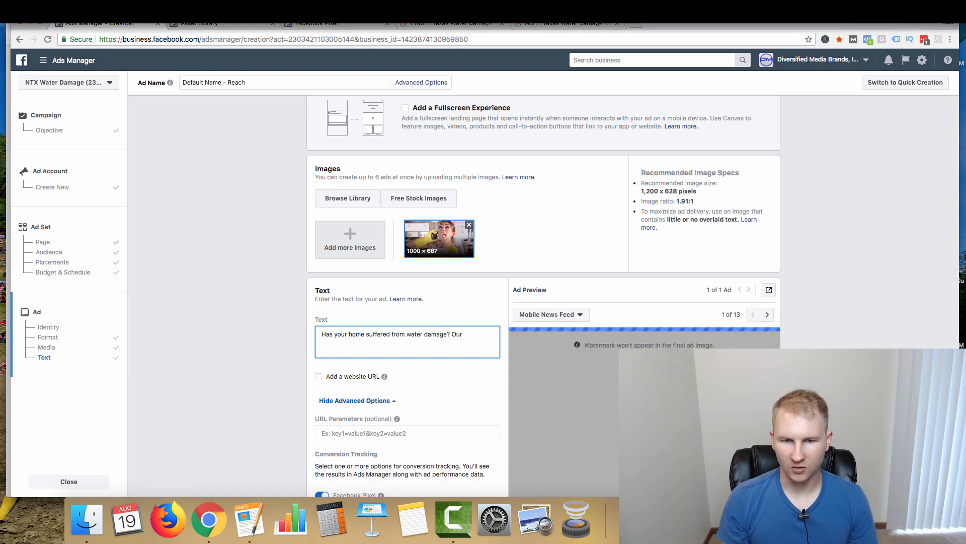
{"action": "type", "text": " staff is ava"}
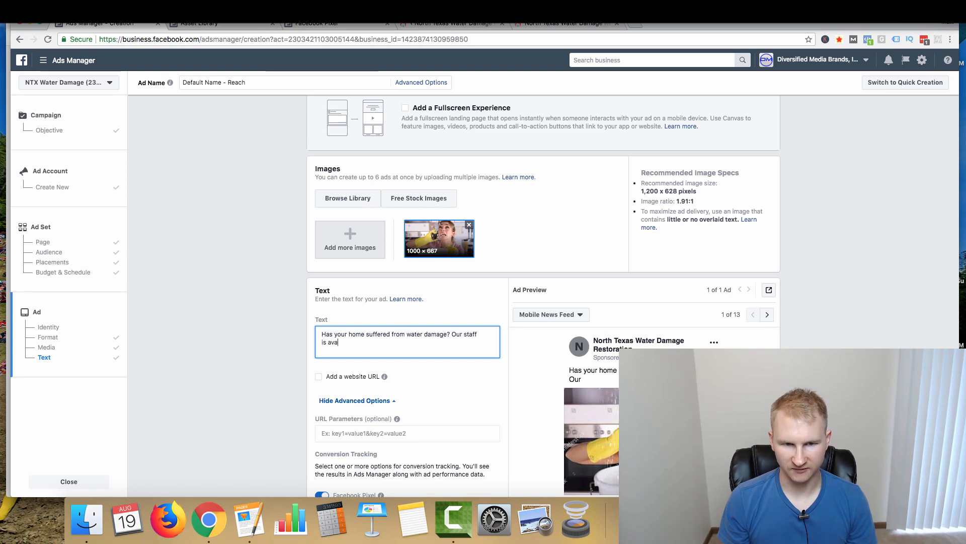
{"action": "key", "text": "BackSpace"}
{"action": "key", "text": "BackSpace"}
{"action": "type", "text": "teams are avai"}
{"action": "type", "text": "lable 24/"}
{"action": "type", "text": "7,"}
{"action": "key", "text": "BackSpace"}
{"action": "type", "text": "/365"}
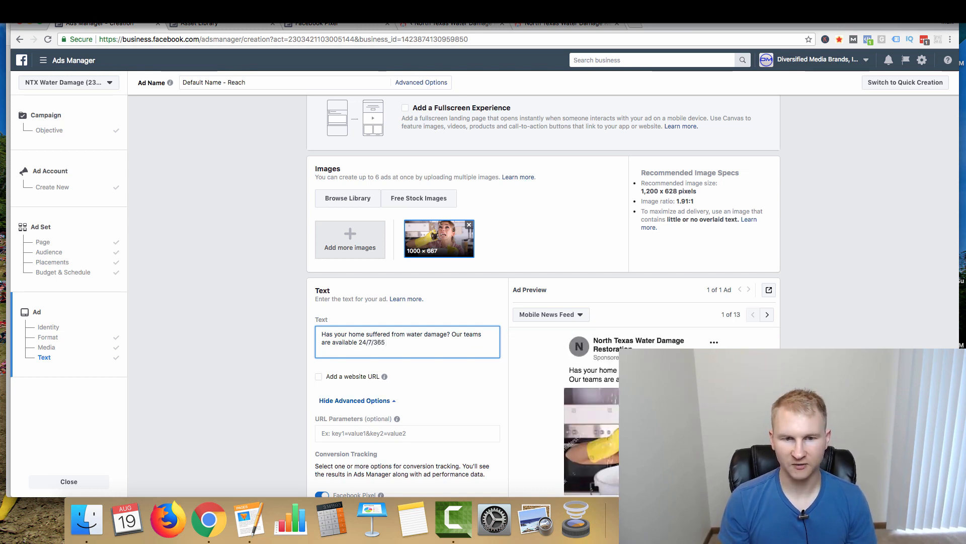
{"action": "scroll", "coordinate": [553, 282], "scroll_direction": "down", "scroll_amount": 1}
{"action": "type", "text": "ready to repair the damage and help you get back to everyday life."}
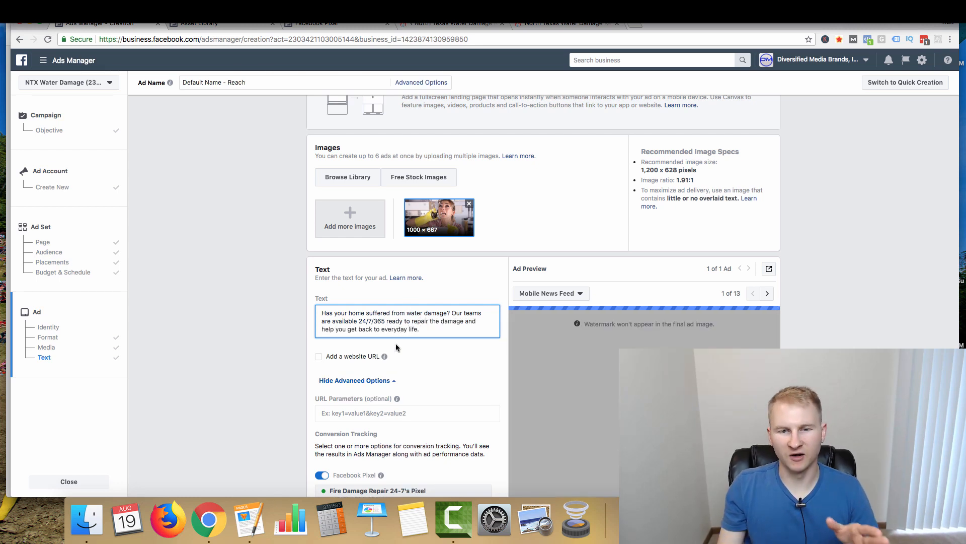
Step: Add the website URL northtexaswaterdamagerestoration.com to the ad
{"action": "left_click", "coordinate": [319, 357]}
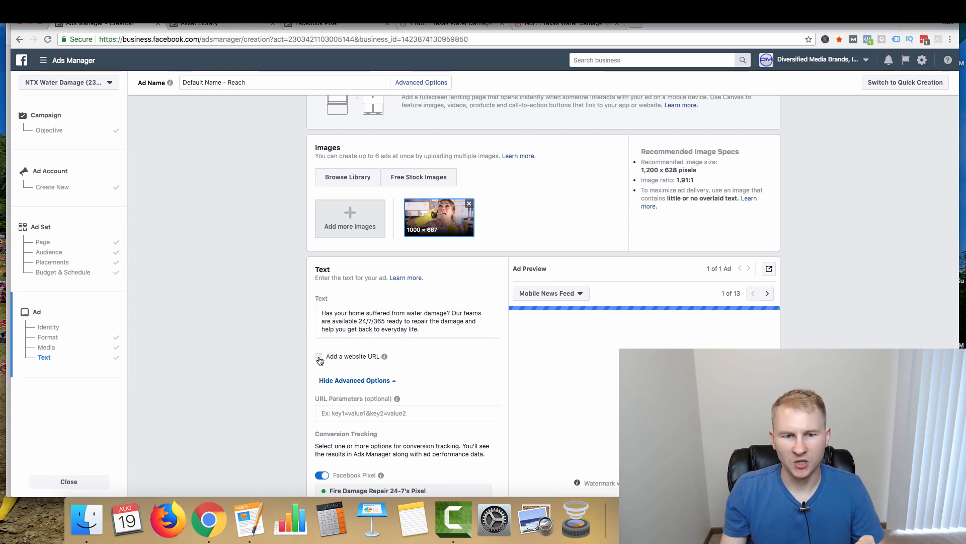
{"action": "left_click", "coordinate": [319, 359]}
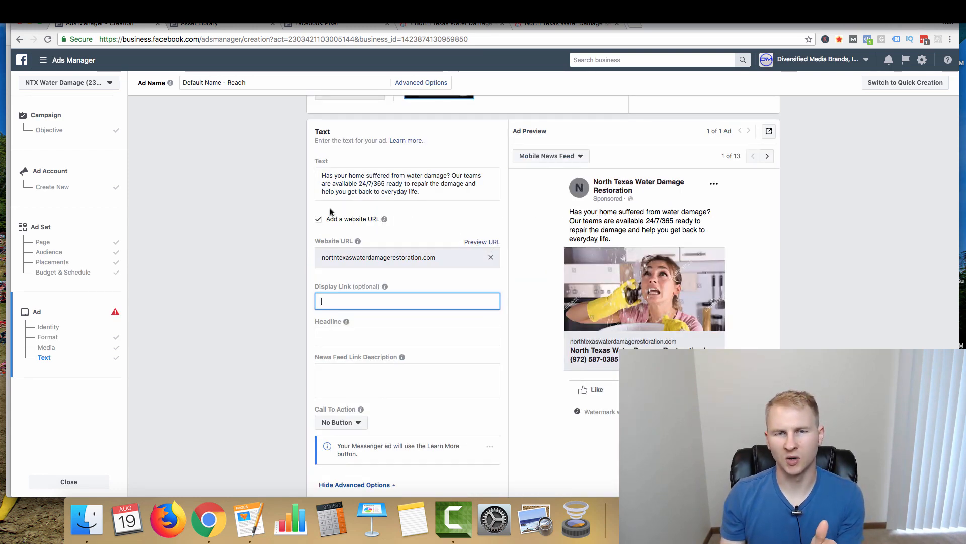
{"action": "left_click", "coordinate": [327, 334]}
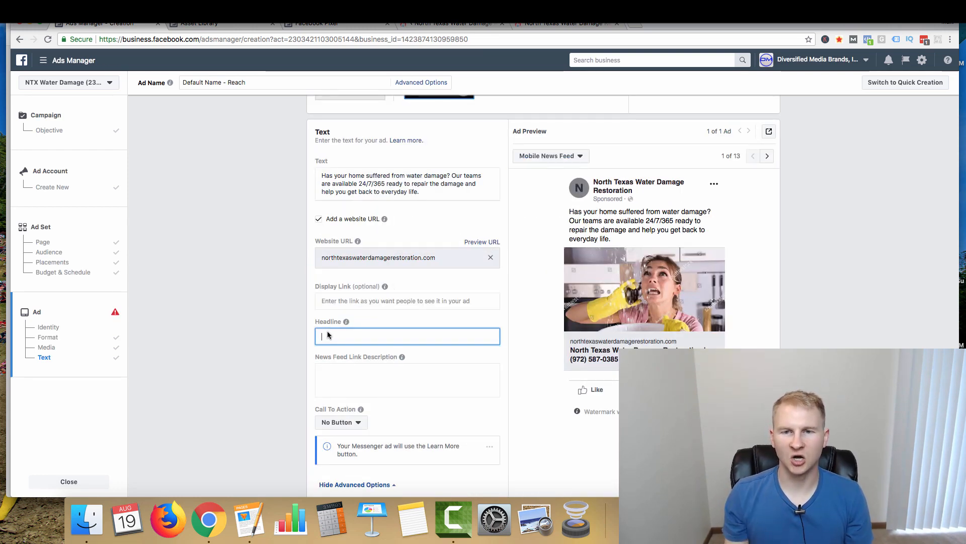
{"action": "scroll", "coordinate": [395, 222], "scroll_direction": "up", "scroll_amount": 1}
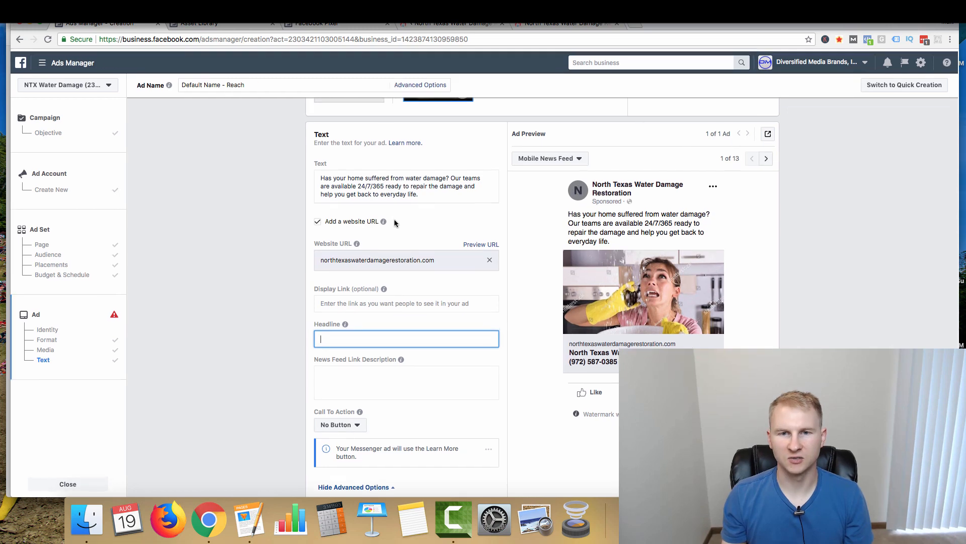
Step: Go back to the ad set, change the device type used for its placements, and continue to the ad setup
{"action": "scroll", "coordinate": [310, 209], "scroll_direction": "down", "scroll_amount": 3}
{"action": "scroll", "coordinate": [310, 211], "scroll_direction": "down", "scroll_amount": 5}
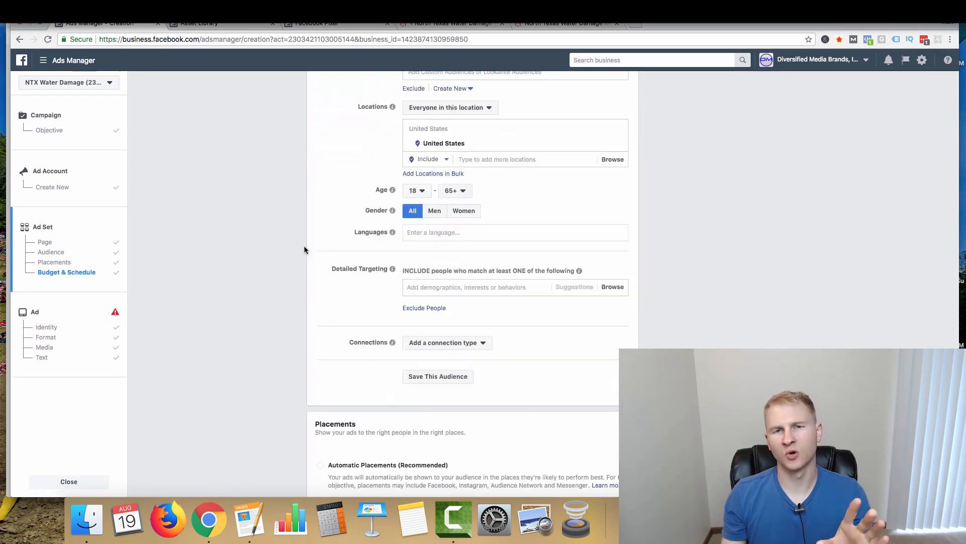
{"action": "scroll", "coordinate": [304, 244], "scroll_direction": "down", "scroll_amount": 15}
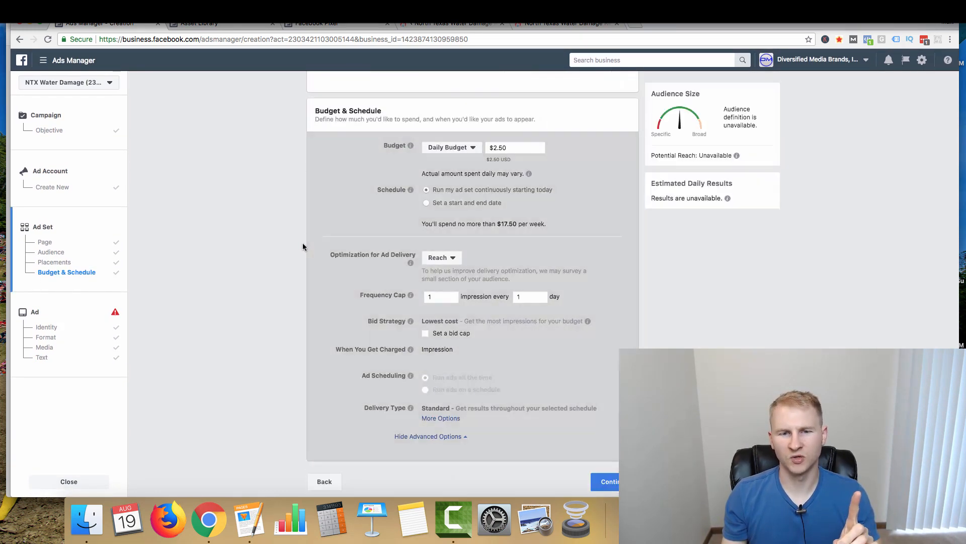
{"action": "scroll", "coordinate": [282, 240], "scroll_direction": "up", "scroll_amount": 6}
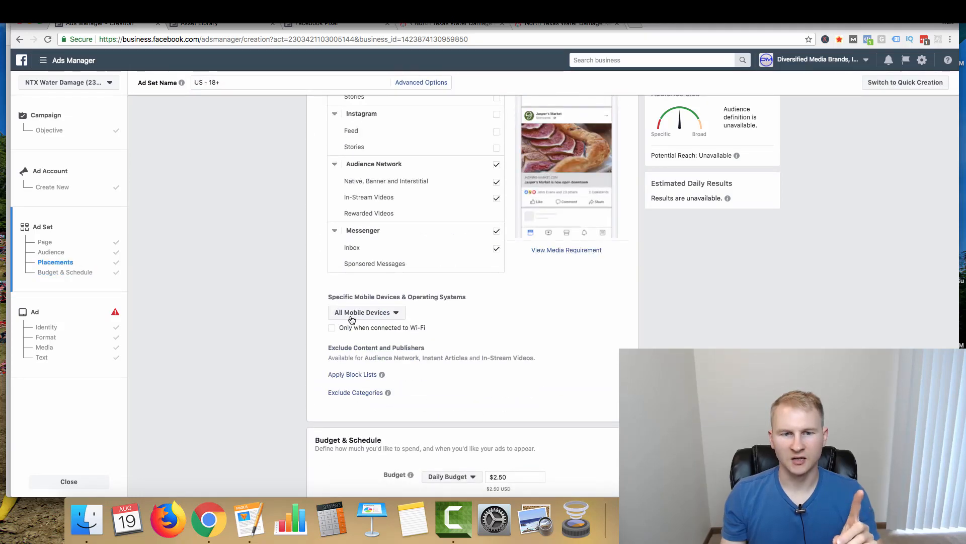
{"action": "scroll", "coordinate": [352, 317], "scroll_direction": "up", "scroll_amount": 5}
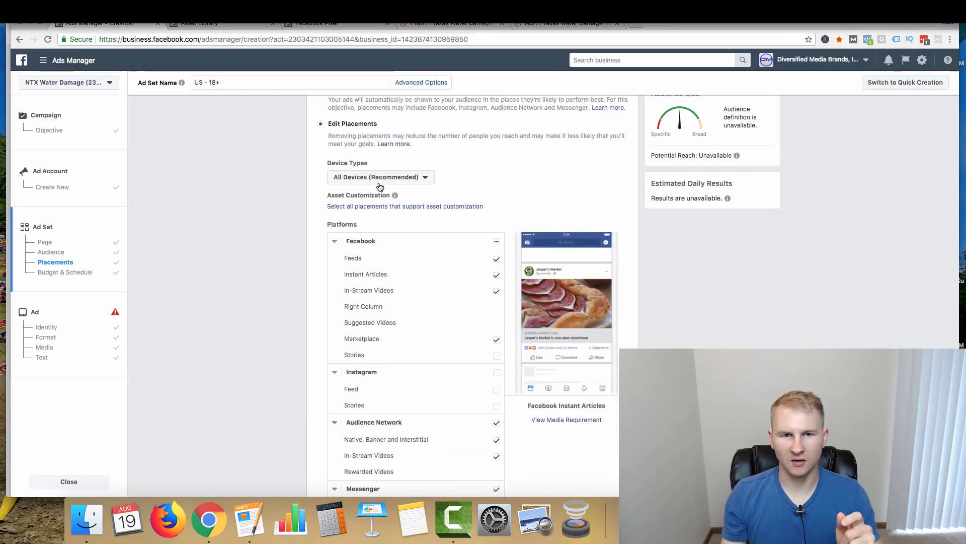
{"action": "left_click", "coordinate": [380, 182]}
{"action": "left_click", "coordinate": [375, 206]}
{"action": "left_click", "coordinate": [289, 212]}
{"action": "scroll", "coordinate": [290, 214], "scroll_direction": "down", "scroll_amount": 10}
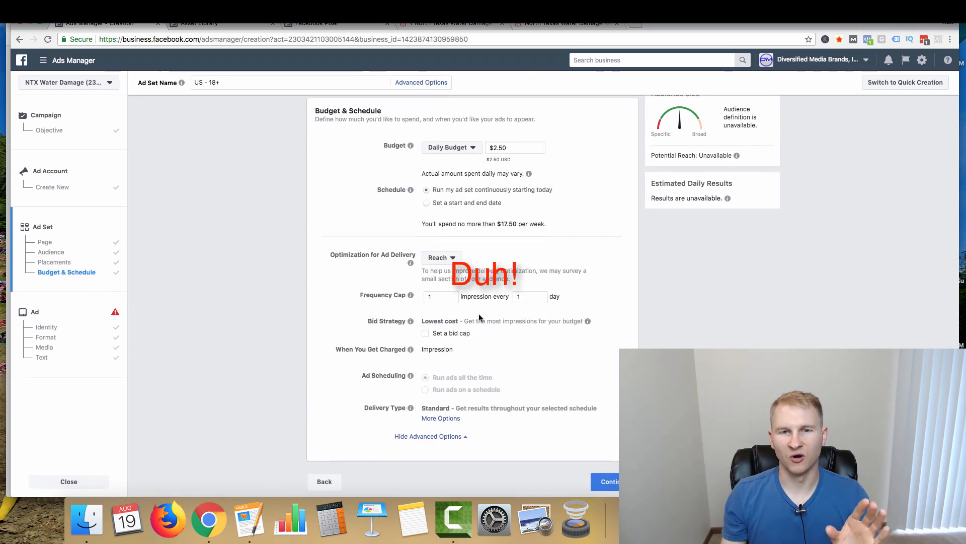
{"action": "left_click", "coordinate": [615, 488]}
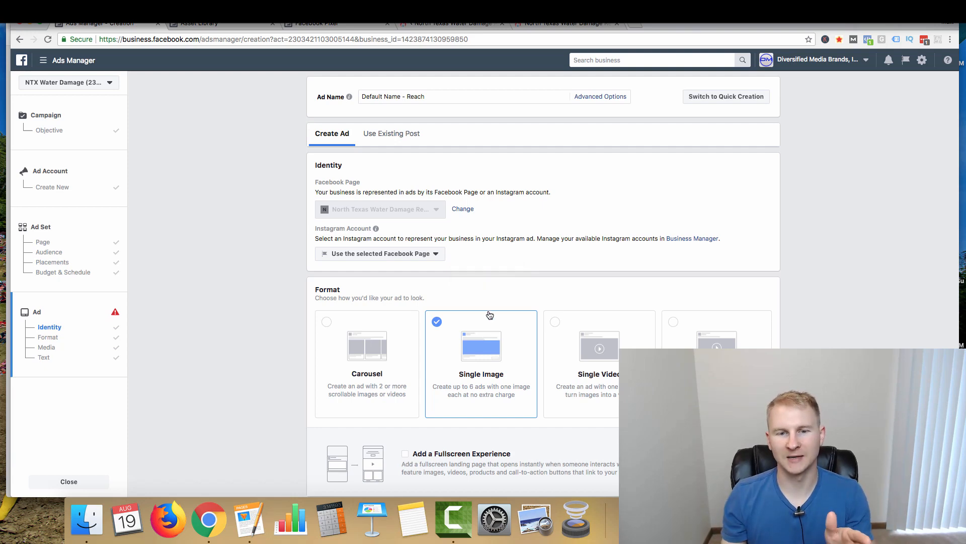
Step: Set the headline to "Trusted Help, When It's Needed Most" and the News Feed link description to "Qualified technicians, 'round the clock."
{"action": "scroll", "coordinate": [488, 314], "scroll_direction": "down", "scroll_amount": 20}
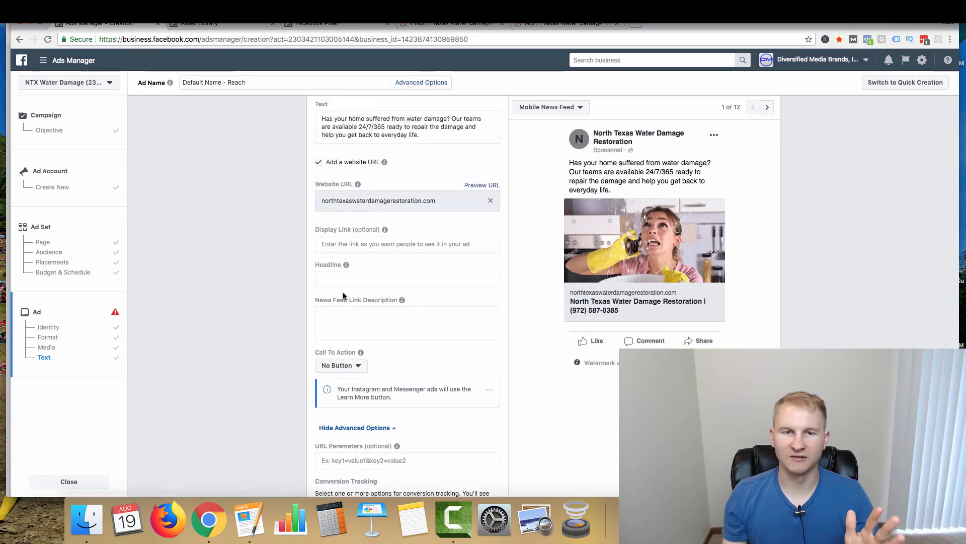
{"action": "left_click", "coordinate": [337, 285]}
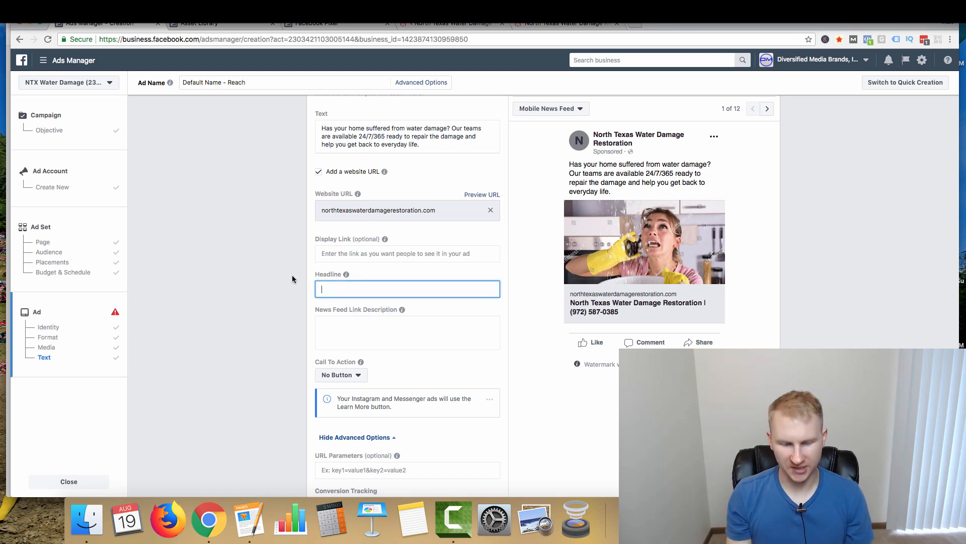
{"action": "type", "text": "Trusted Hel"}
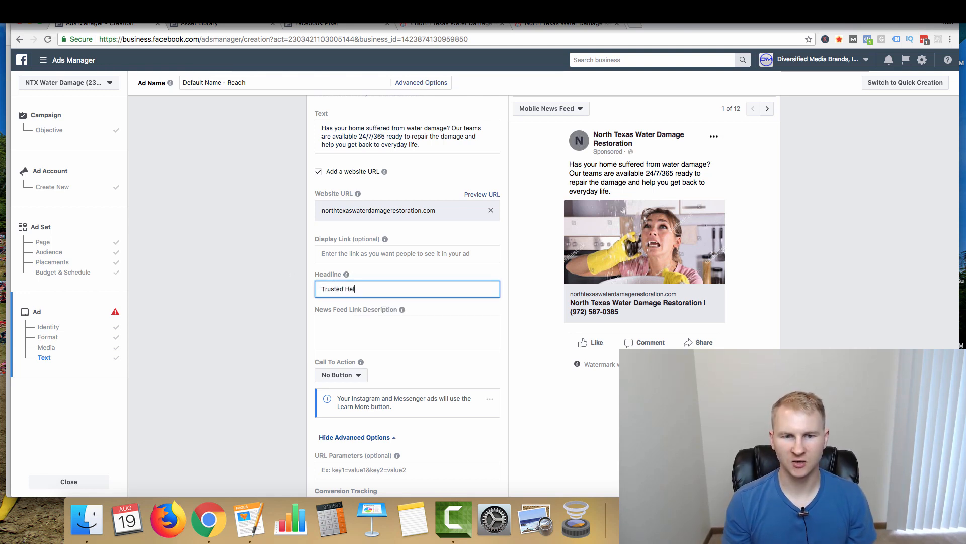
{"action": "type", "text": "p, When It's "}
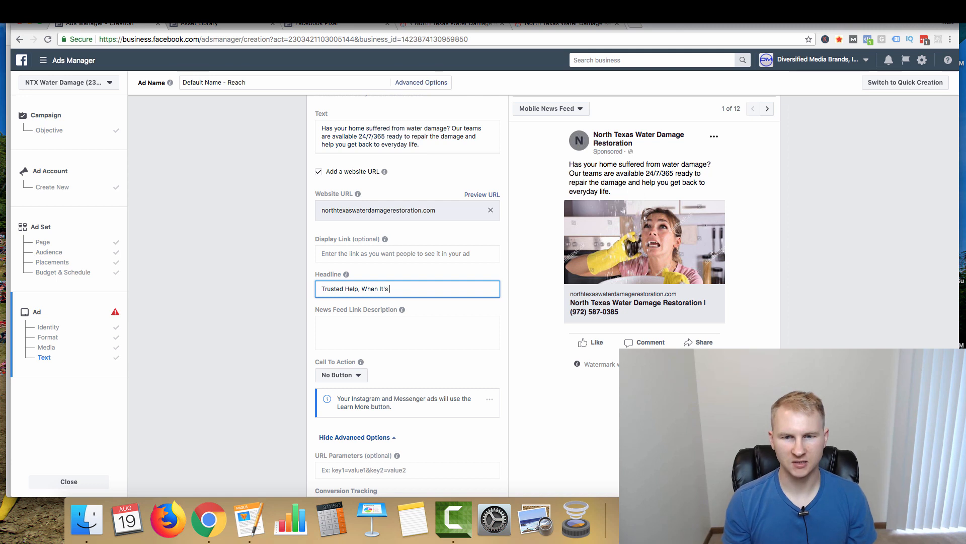
{"action": "type", "text": "Needed Most"}
{"action": "key", "text": "Tab"}
{"action": "type", "text": "Qualified technicians, 'round the c"}
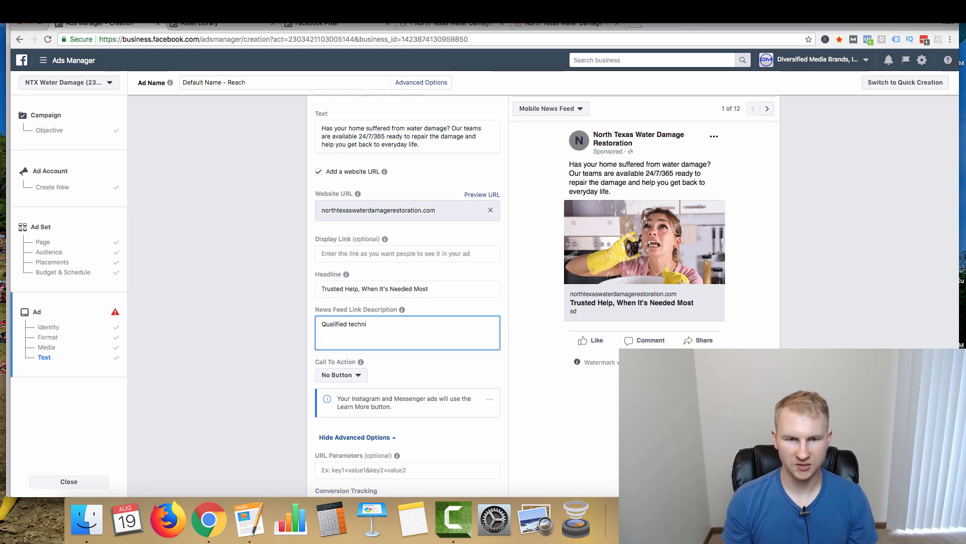
{"action": "type", "text": "lock."}
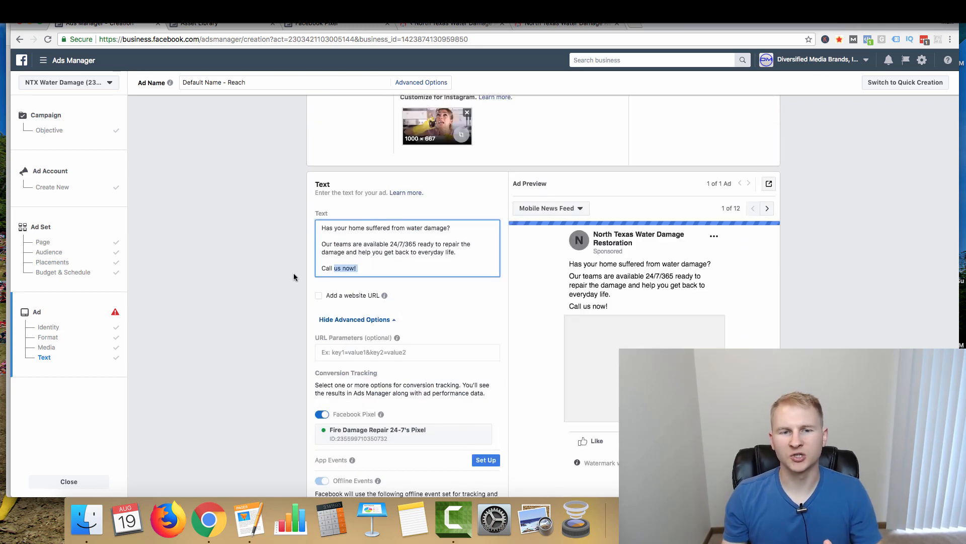
Step: Re-enable the ad's website URL, northtexaswaterdamagerestoration.com, below the text that ends with "Call us now!"
{"action": "left_click", "coordinate": [357, 267]}
{"action": "left_click_drag", "start_coordinate": [356, 266], "coordinate": [305, 271]}
{"action": "left_click", "coordinate": [372, 263]}
{"action": "left_click", "coordinate": [319, 295]}
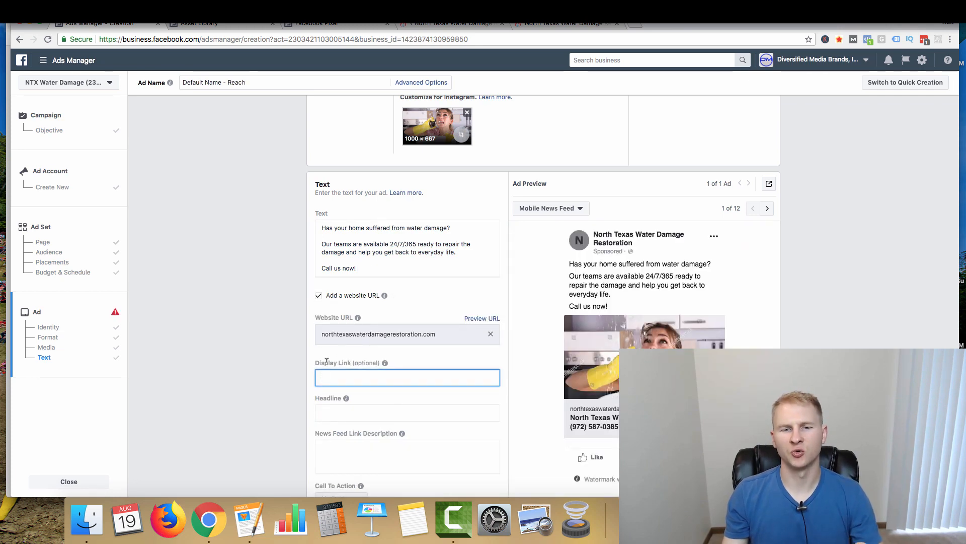
Step: Enter "Trusted Help, When It's Needed Most" as the ad's headline
{"action": "scroll", "coordinate": [328, 382], "scroll_direction": "down", "scroll_amount": 1}
{"action": "left_click", "coordinate": [327, 390]}
{"action": "left_click", "coordinate": [329, 390]}
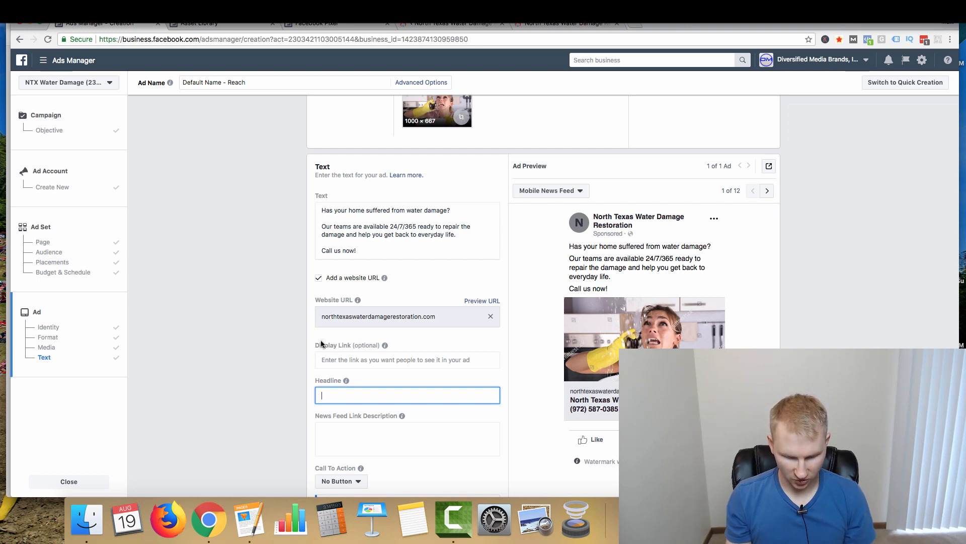
{"action": "type", "text": "Trusted Help, When It's Needed Most"}
{"action": "key", "text": "Tab"}
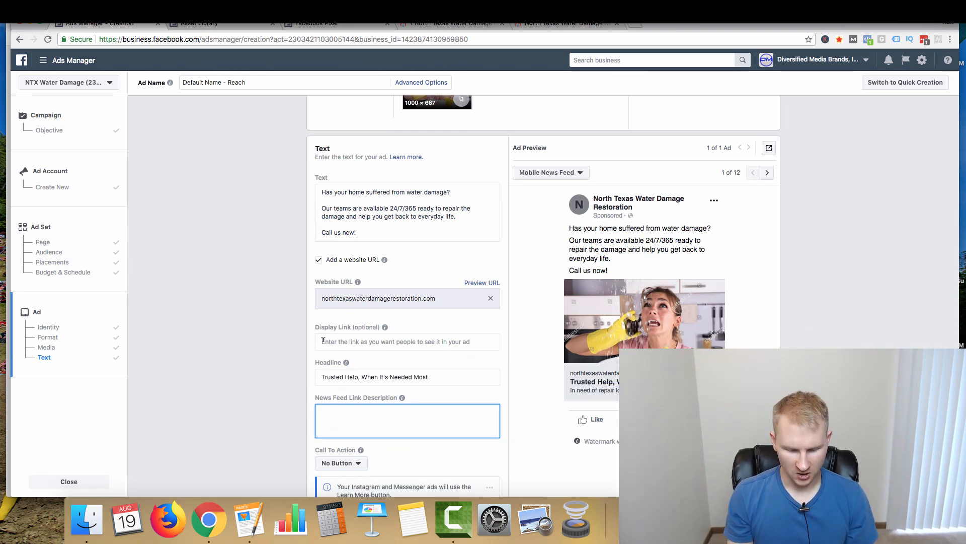
Step: Enter "Qualified technicians, 'round the clock availability." as the News Feed link description, correcting the spelling of "availability"
{"action": "type", "text": "Qualified technicians, 'round the clock availabilty"}
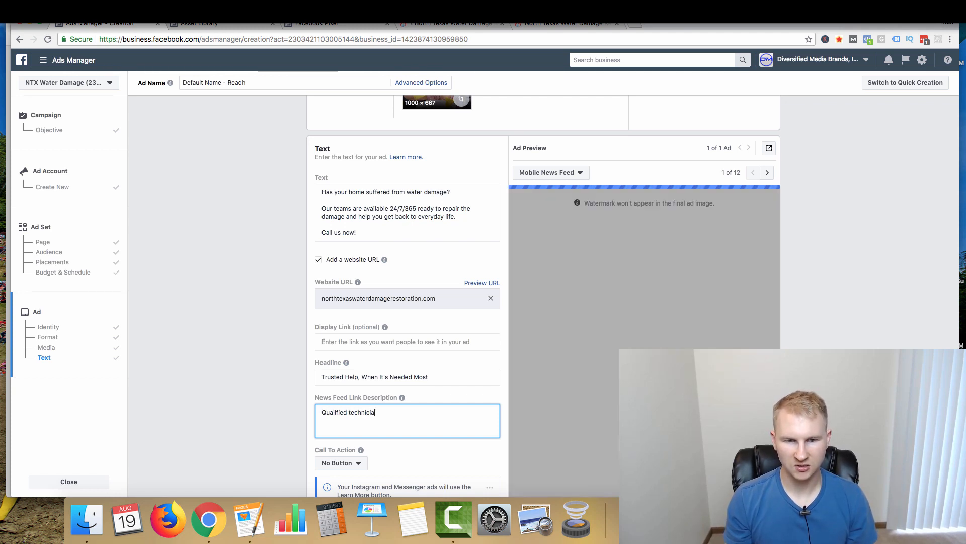
{"action": "right_click", "coordinate": [443, 412]}
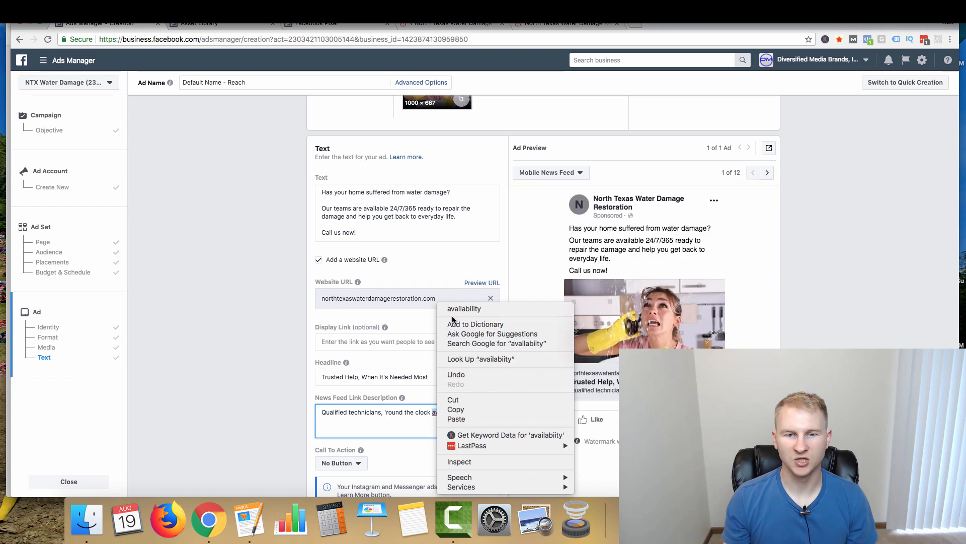
{"action": "left_click", "coordinate": [464, 308]}
{"action": "type", "text": "."}
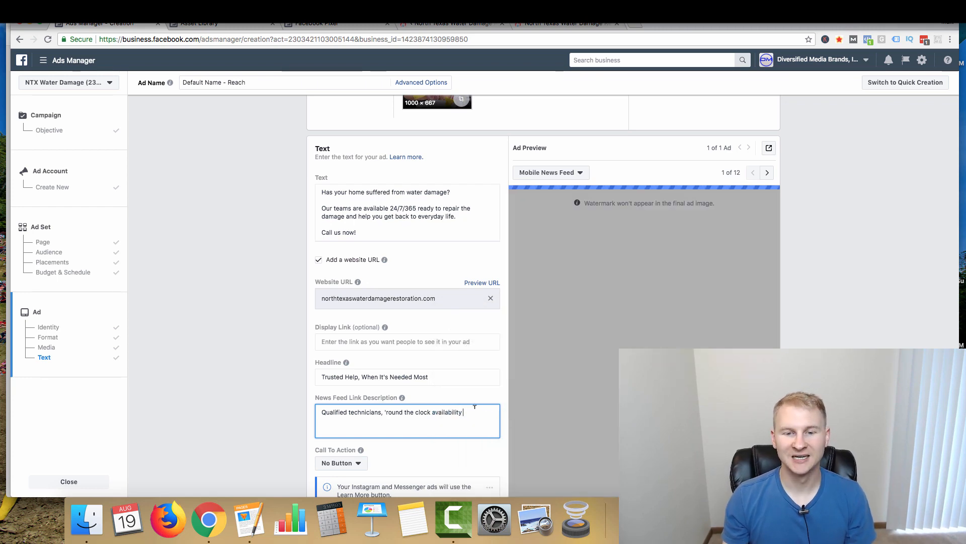
{"action": "scroll", "coordinate": [332, 443], "scroll_direction": "down", "scroll_amount": 3}
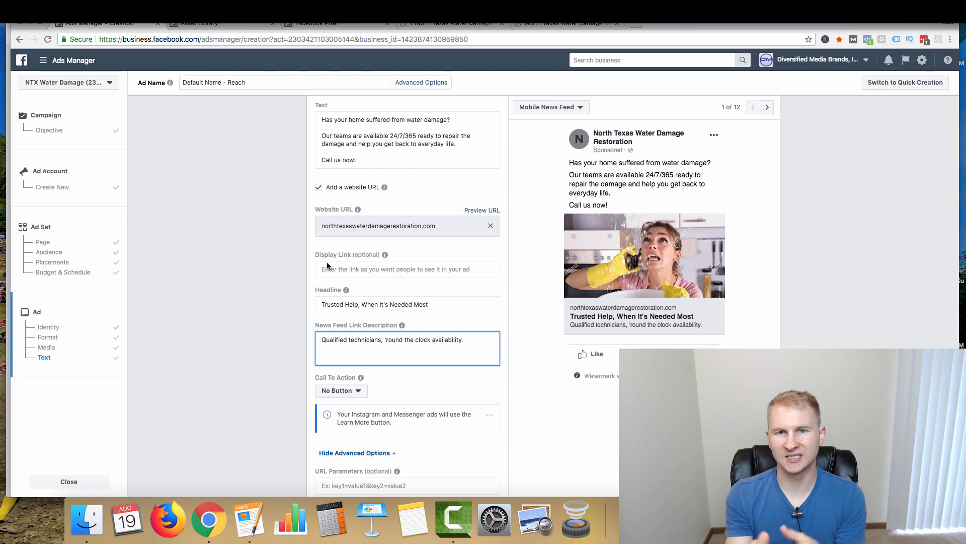
{"action": "left_click", "coordinate": [301, 288]}
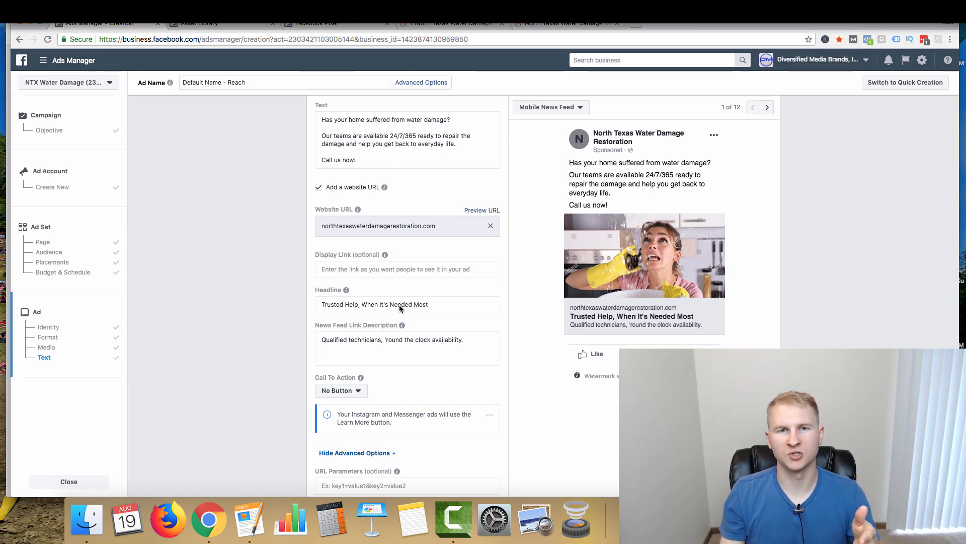
Step: Set the ad's call to action to Call Now and open its phone number for entry
{"action": "left_click", "coordinate": [339, 390]}
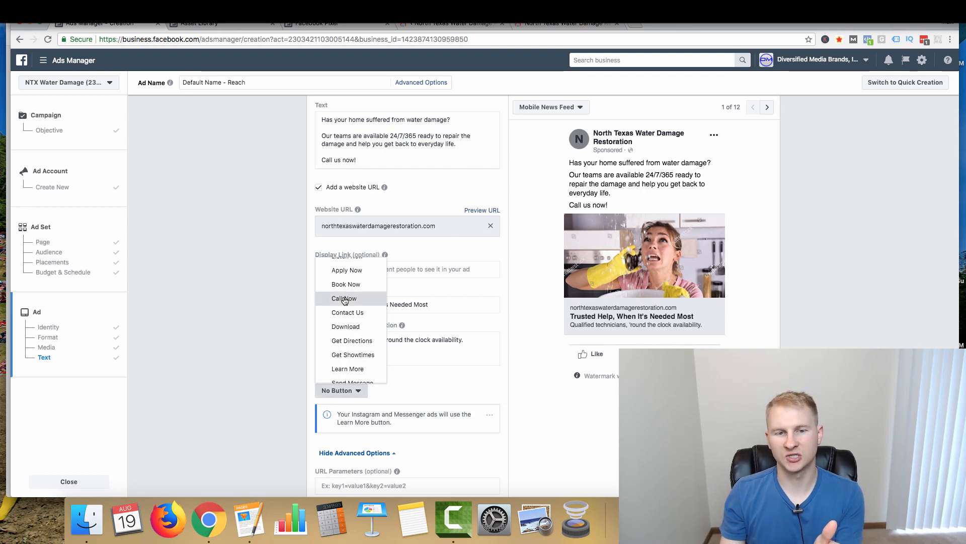
{"action": "left_click", "coordinate": [344, 299]}
{"action": "left_click", "coordinate": [345, 434]}
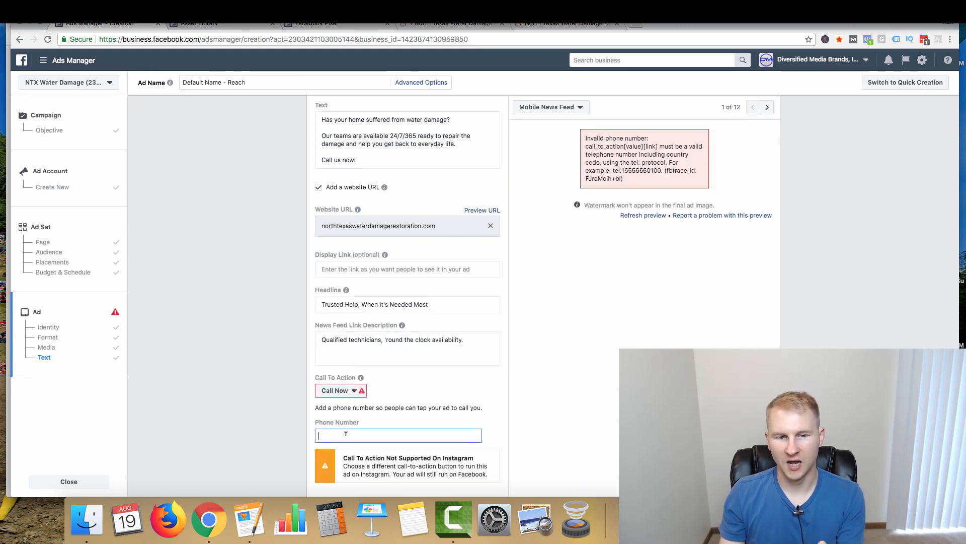